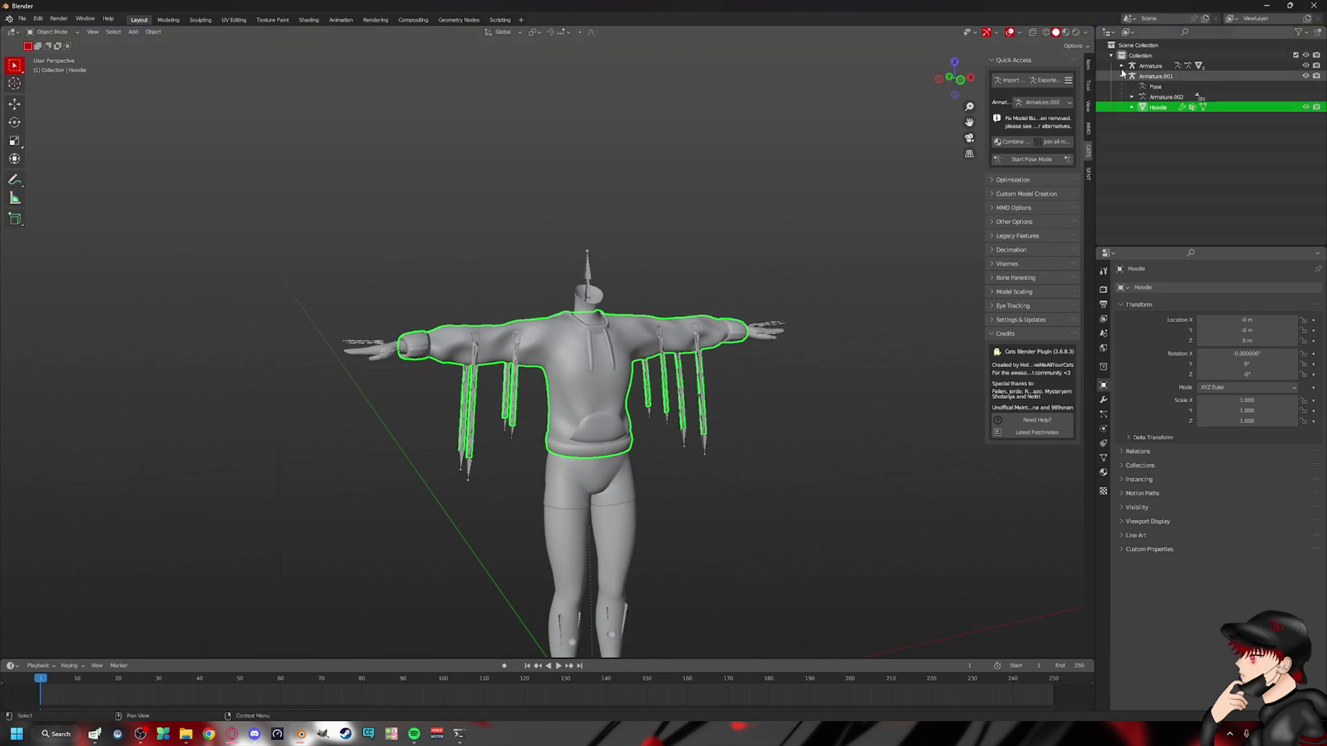
Expand the Armature hierarchy and set Armature.001 to display In Front of the meshes.
click(1123, 58)
click(1121, 66)
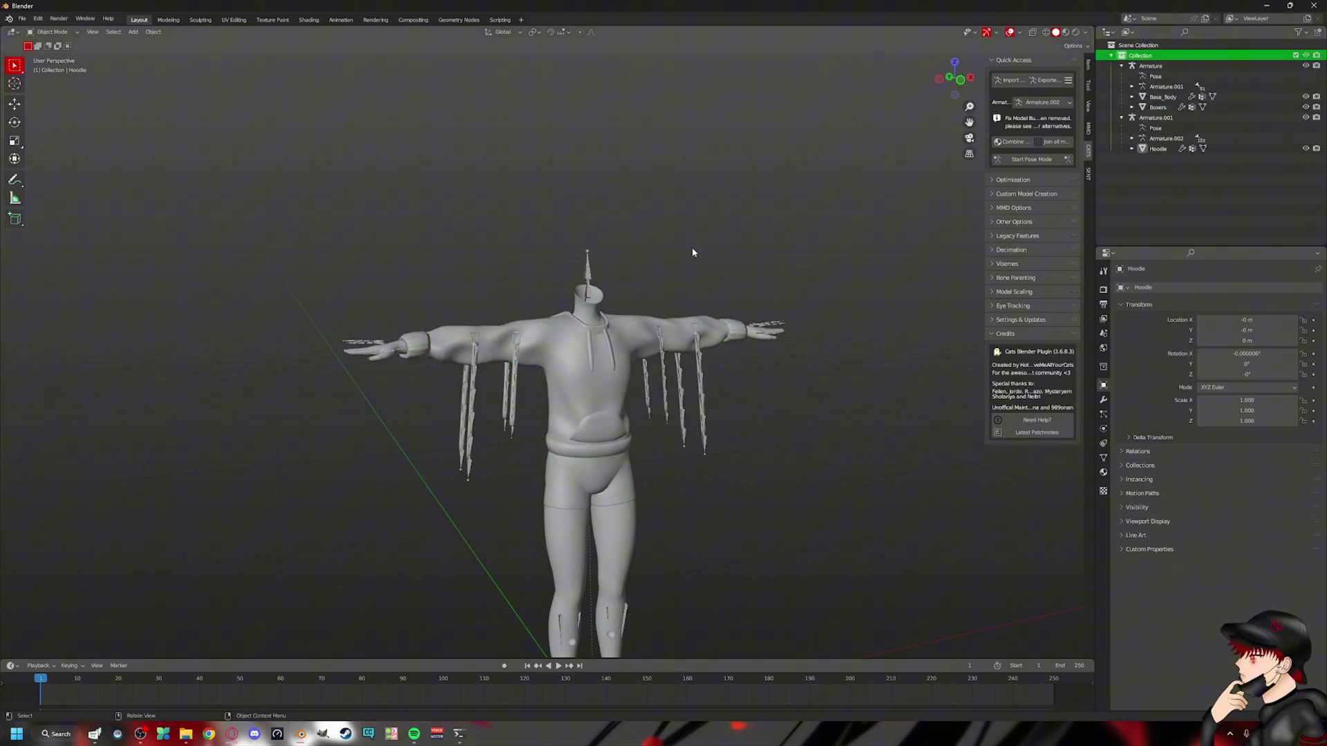
middle_drag(692, 253, 603, 333)
click(587, 282)
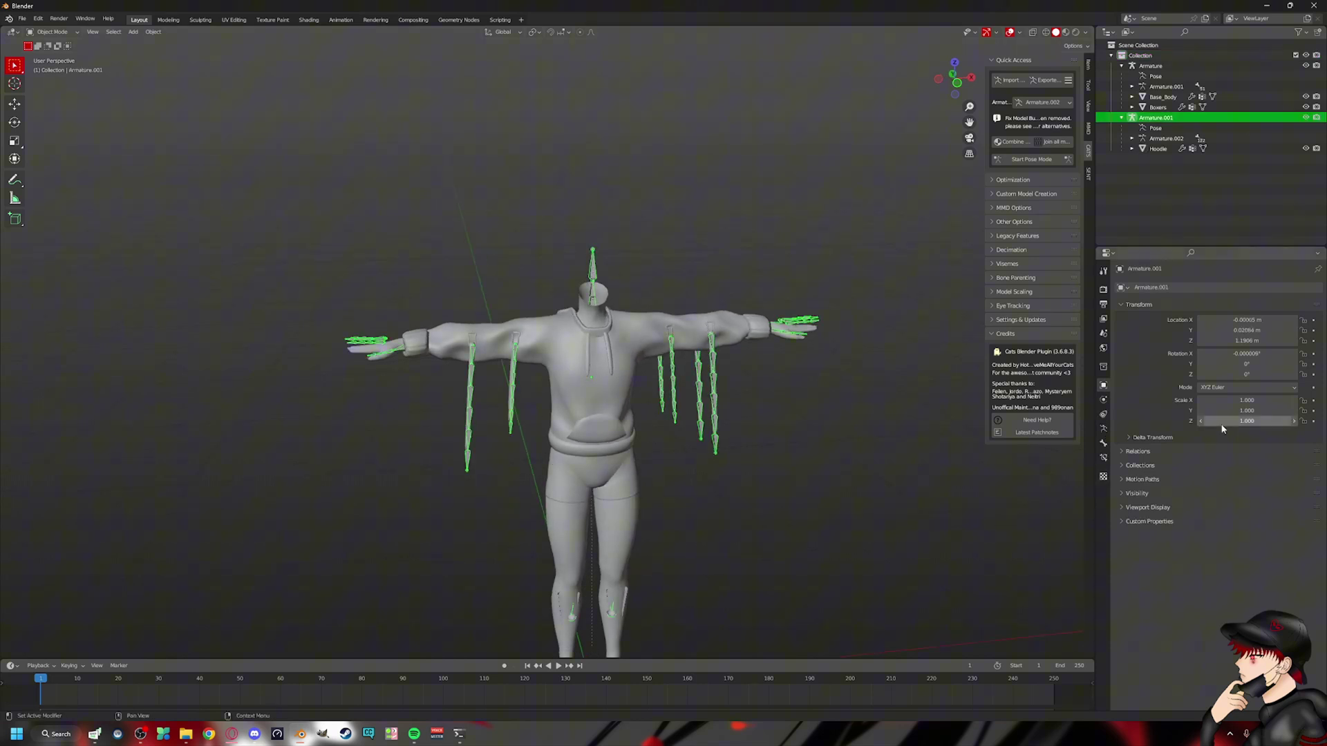
mouse_move(756, 422)
middle_down()
mouse_move(802, 442)
mouse_move(734, 424)
mouse_move(713, 296)
mouse_move(658, 400)
mouse_move(628, 239)
mouse_move(731, 242)
middle_up()
click(1161, 507)
click(1201, 546)
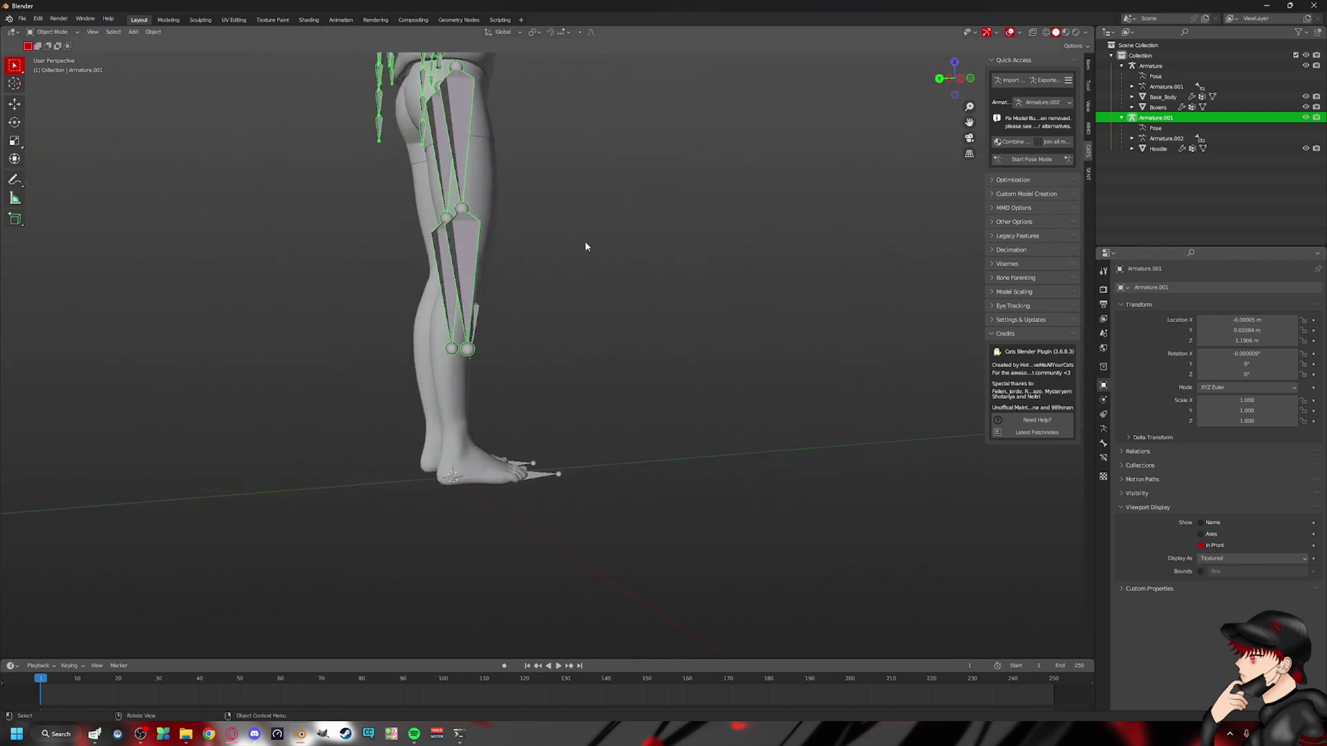
Inspect the Armature.001 bones from the legs up and switch this armature to Edit Mode.
middle_drag(578, 242, 512, 141)
middle_drag(406, 97, 488, 273)
scroll(497, 241, down, 4)
shift+middle_drag(511, 228, 483, 264)
scroll(545, 305, up, 1)
middle_drag(589, 346, 617, 356)
click(52, 32)
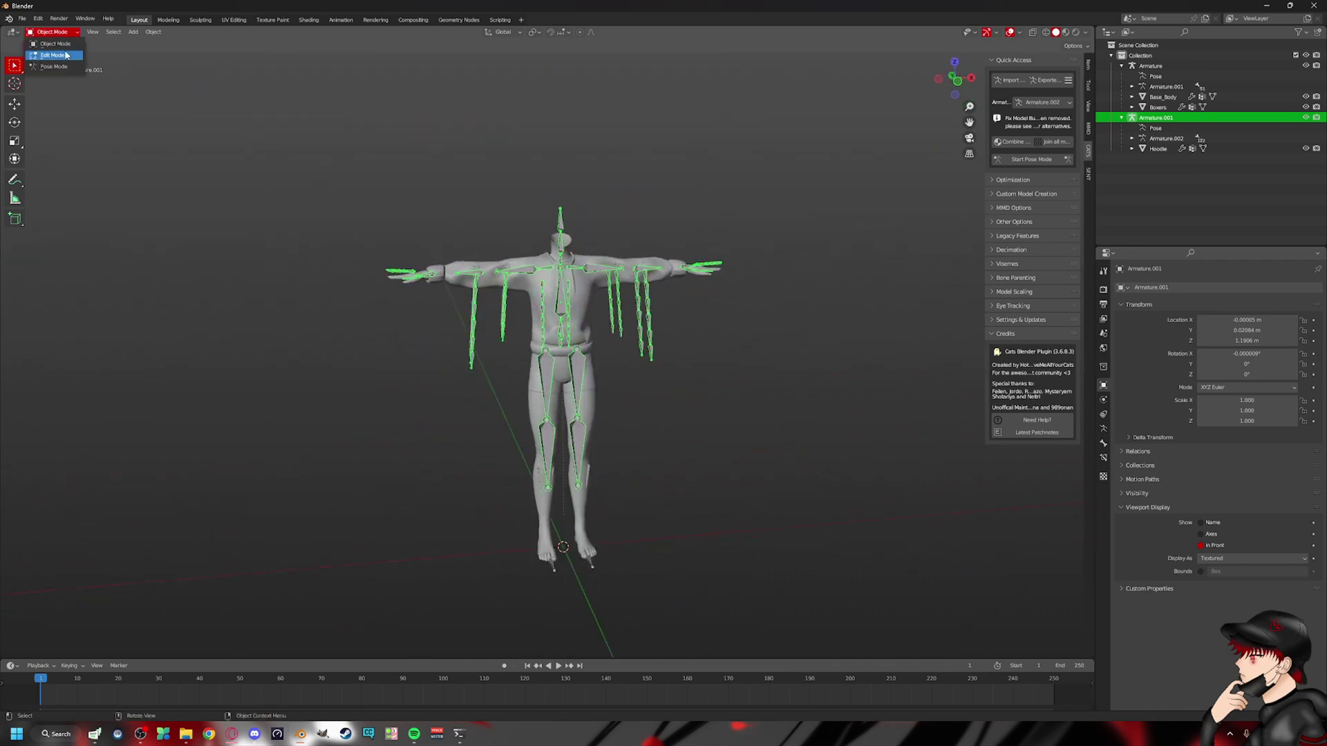
click(50, 55)
Delete all finger and thumb bones of the character's right hand from Armature.001.
scroll(532, 218, up, 5)
middle_drag(533, 218, 655, 304)
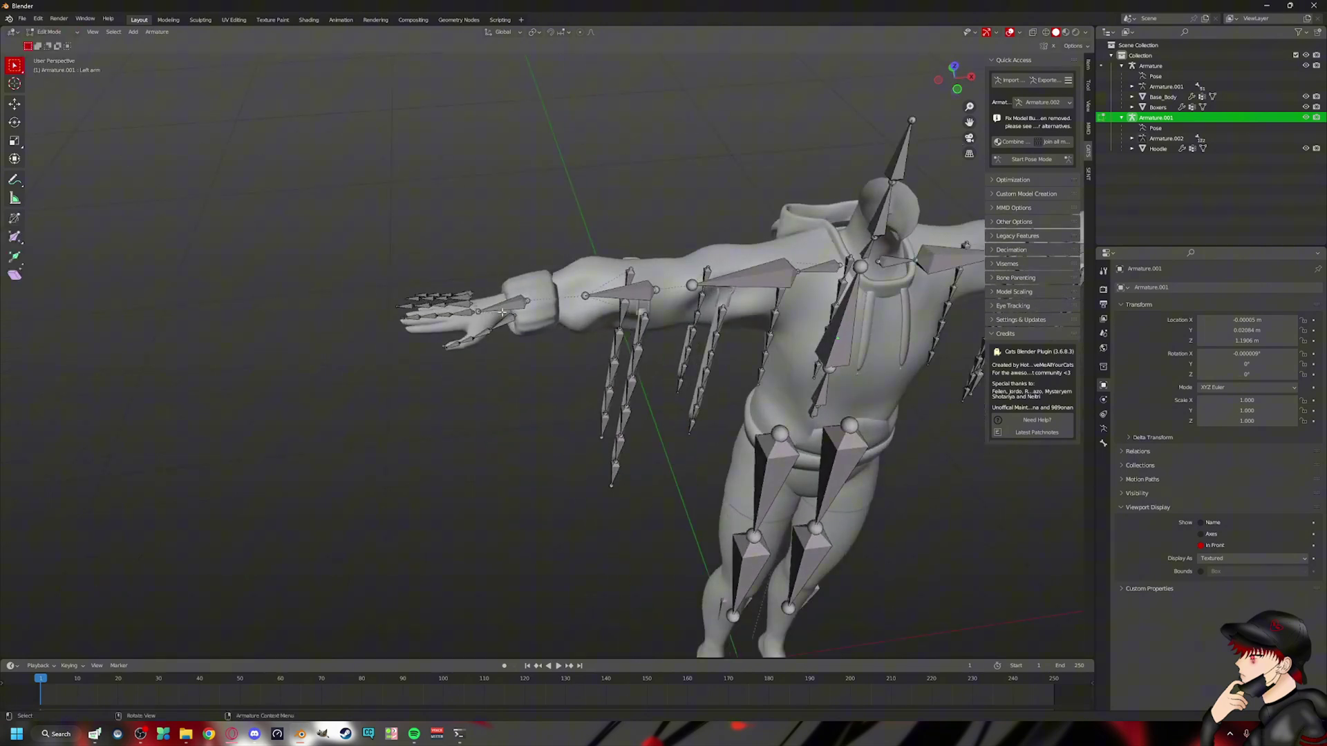
click(441, 298)
shift+drag(390, 280, 426, 345)
shift+click(452, 296)
middle_drag(427, 253, 208, 201)
scroll(663, 256, up, 3)
middle_drag(663, 254, 410, 222)
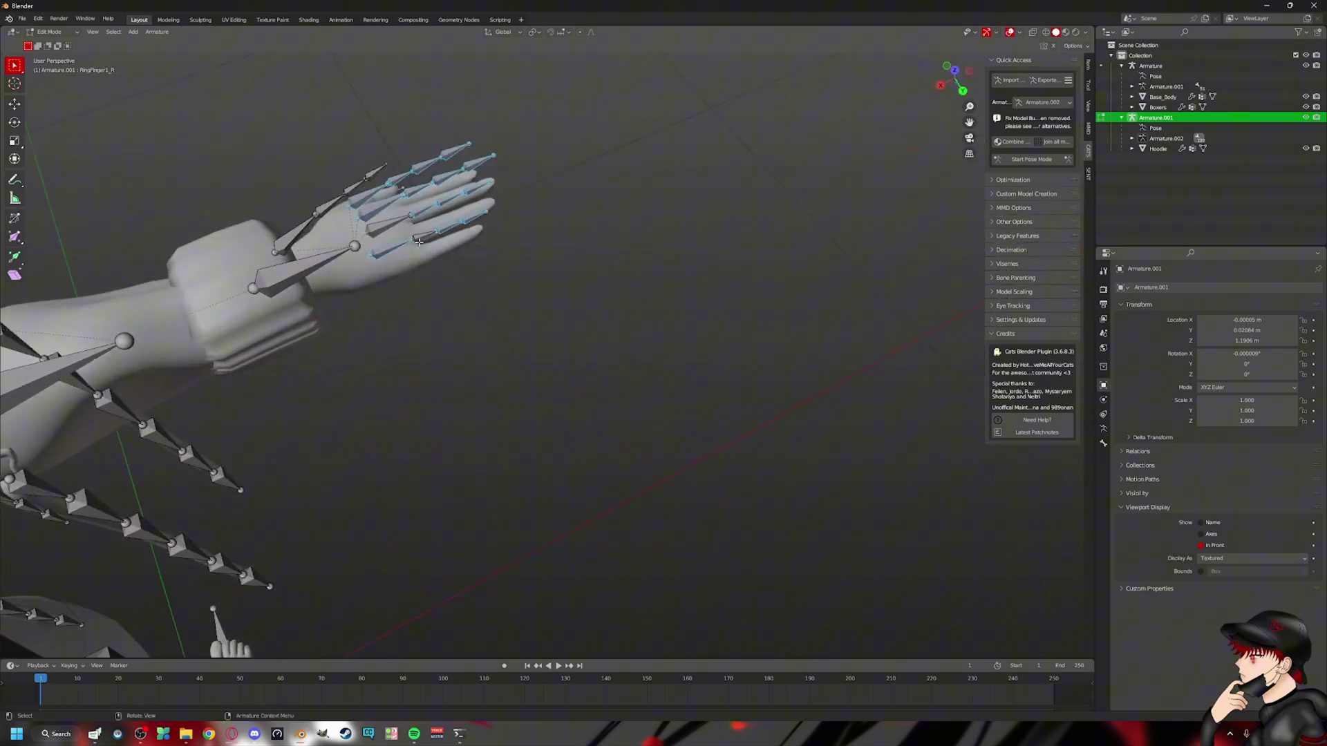
shift+click(419, 238)
shift+click(326, 209)
shift+click(302, 226)
shift+click(372, 175)
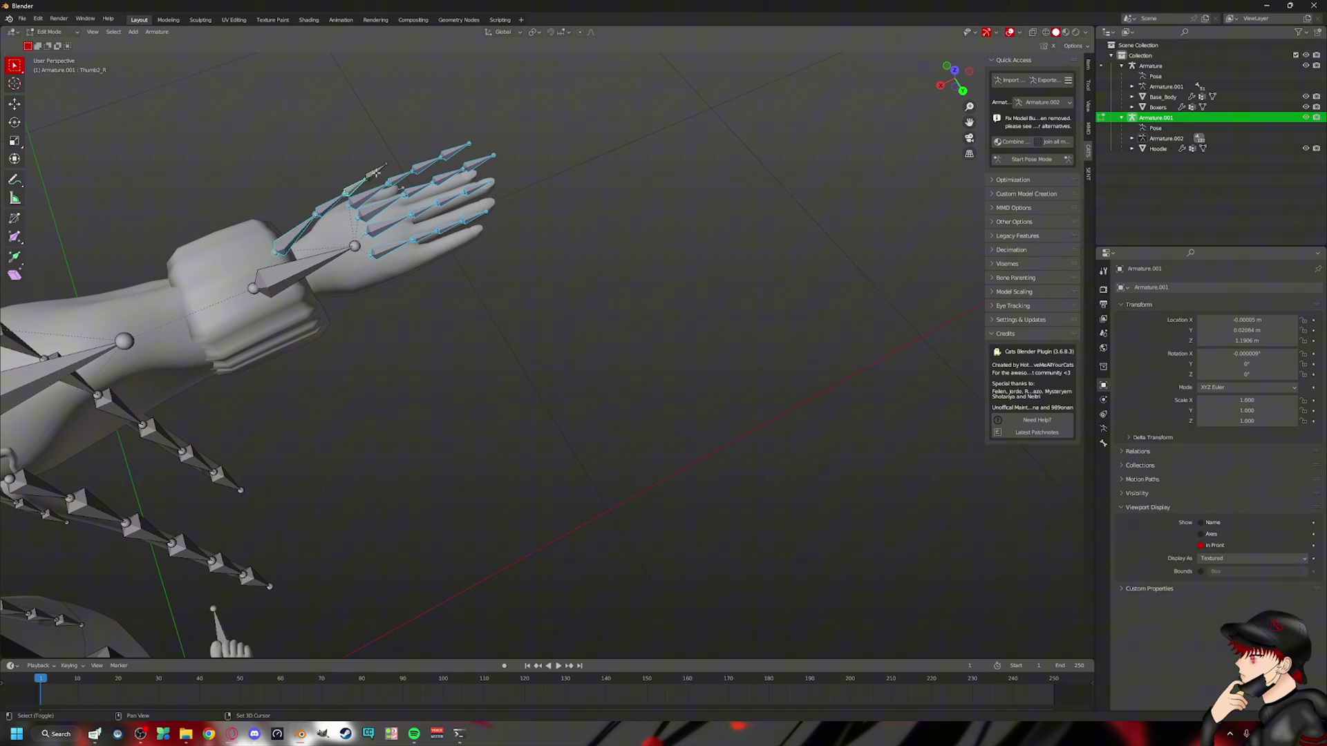
key(x)
click(377, 177)
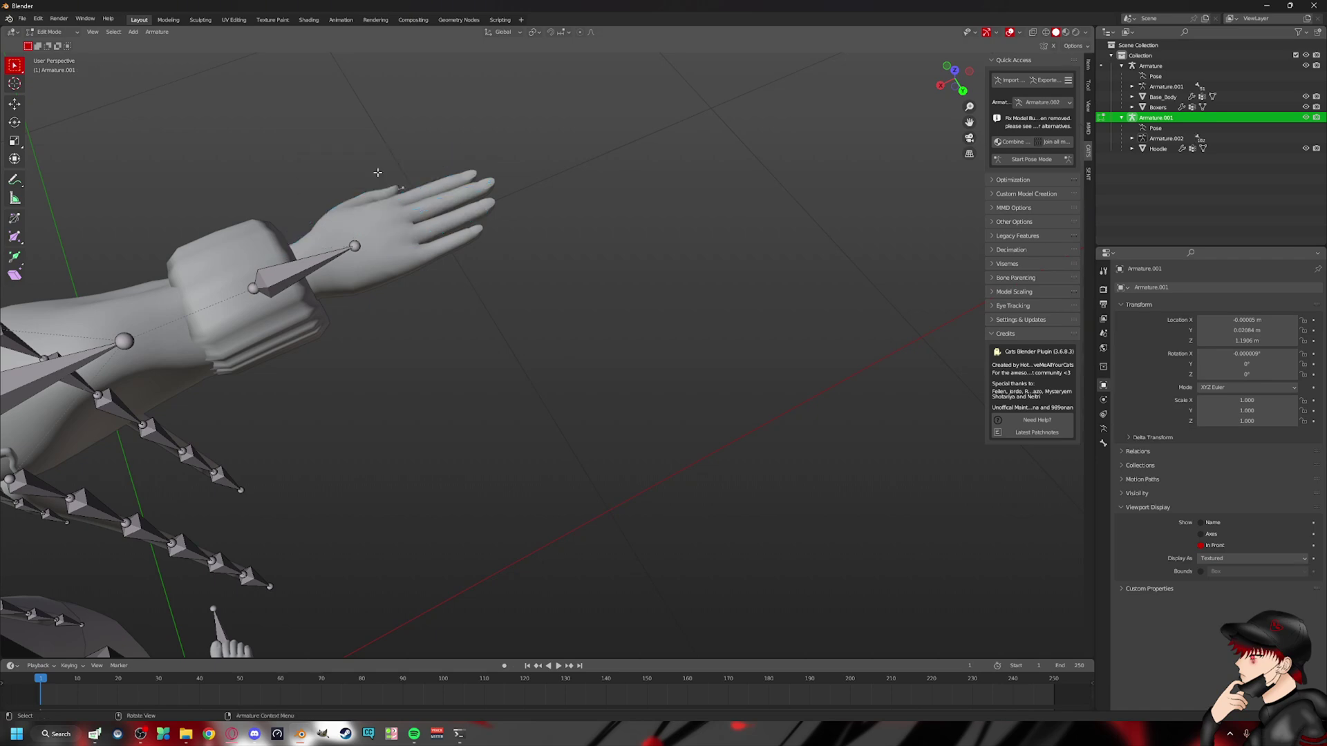
Delete all finger and thumb bones of the character's left hand from Armature.001.
middle_drag(376, 169, 584, 220)
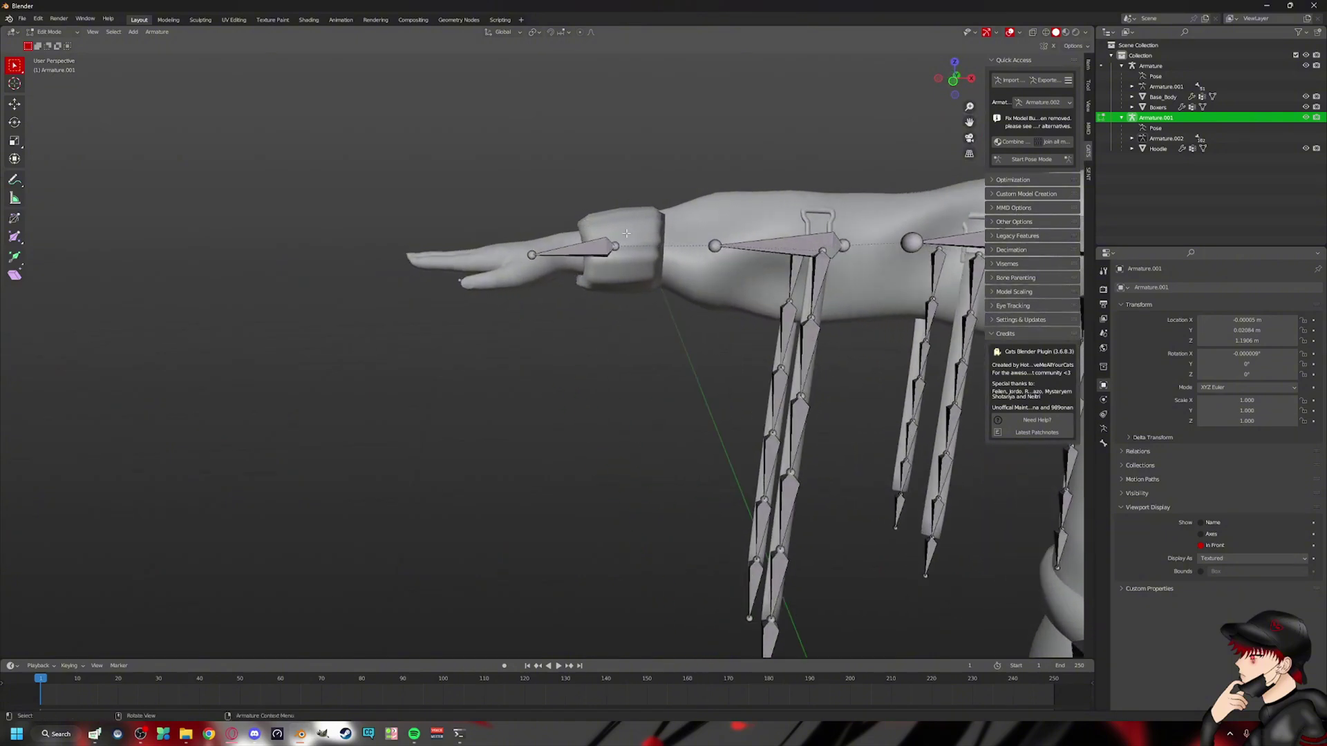
shift+middle_drag(702, 293, 256, 271)
scroll(256, 272, down, 4)
shift+middle_drag(968, 314, 552, 275)
shift+middle_drag(735, 286, 654, 280)
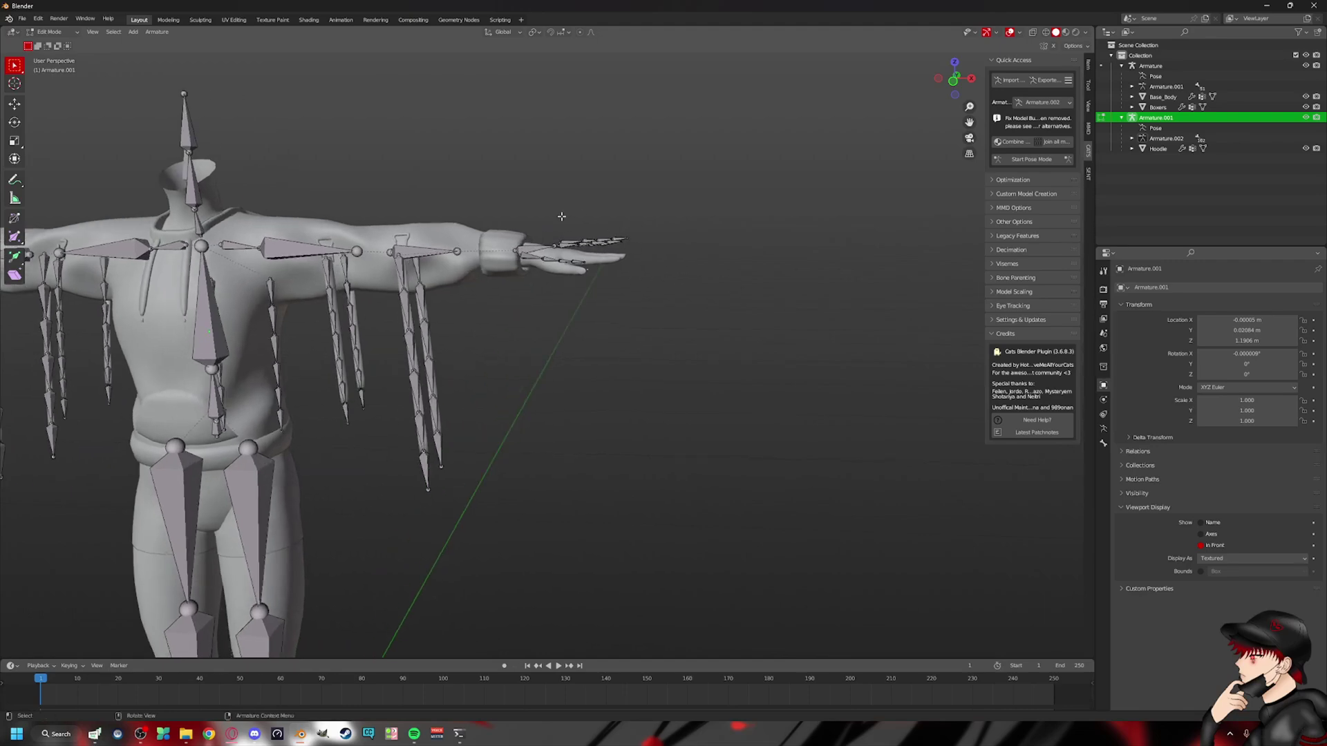
shift+middle_drag(561, 217, 592, 212)
drag(592, 213, 806, 341)
middle_drag(608, 289, 633, 353)
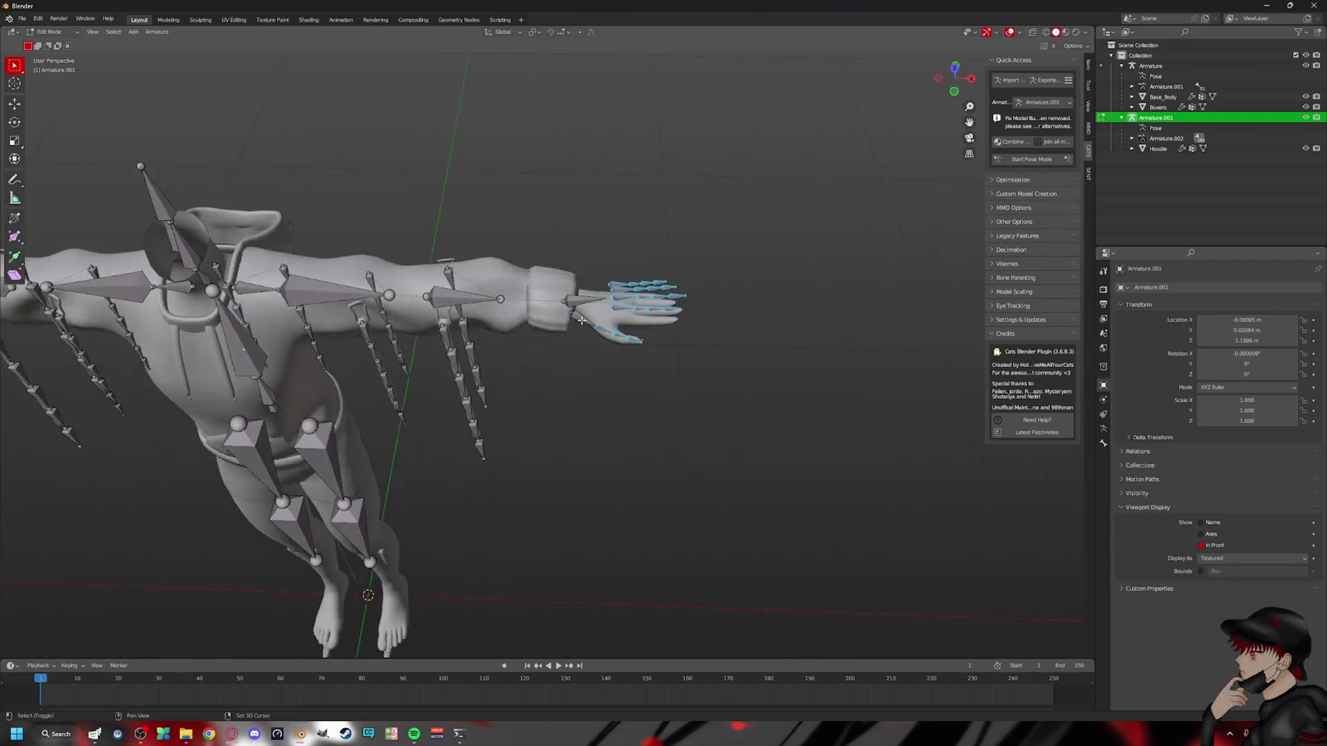
key(x)
click(581, 320)
Delete both lower leg bones from Armature.001.
middle_drag(628, 319, 709, 230)
shift+middle_drag(719, 494, 599, 214)
click(490, 331)
shift+click(574, 317)
key(x)
click(496, 304)
Return to Object Mode and hide Armature.001 in the viewport.
scroll(509, 317, down, 4)
middle_drag(510, 317, 580, 332)
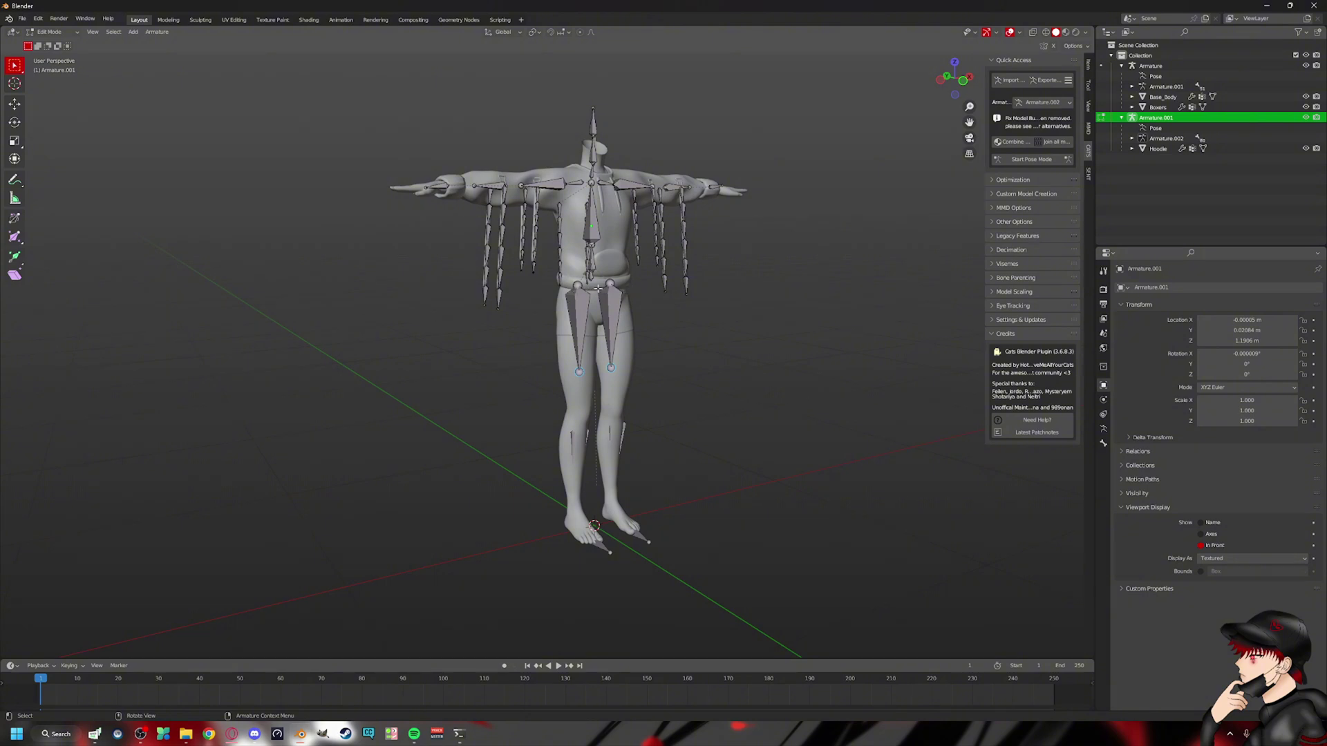
click(54, 33)
click(55, 44)
middle_drag(623, 246, 536, 270)
middle_drag(548, 363, 630, 365)
click(574, 458)
drag(543, 342, 541, 350)
click(558, 360)
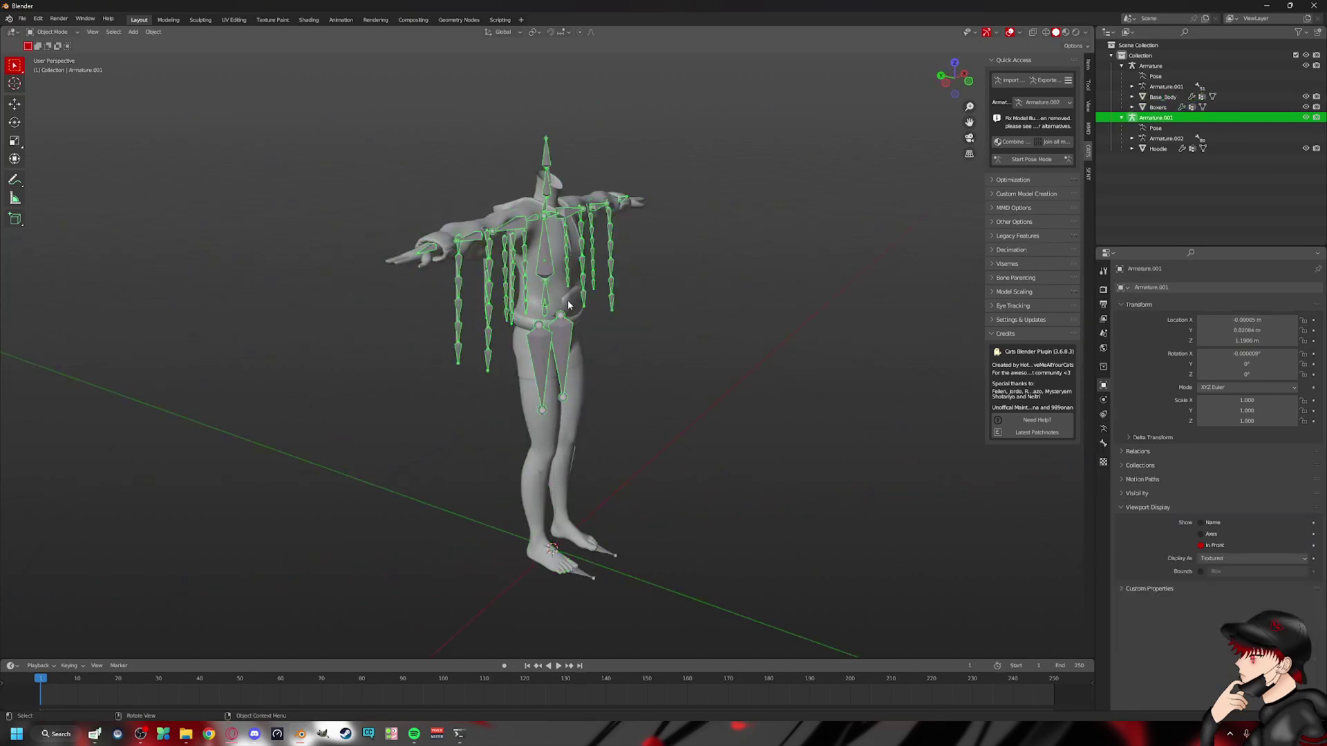
key(h)
Set the body's Armature to display In Front and as Wire.
middle_drag(608, 394, 521, 338)
click(540, 174)
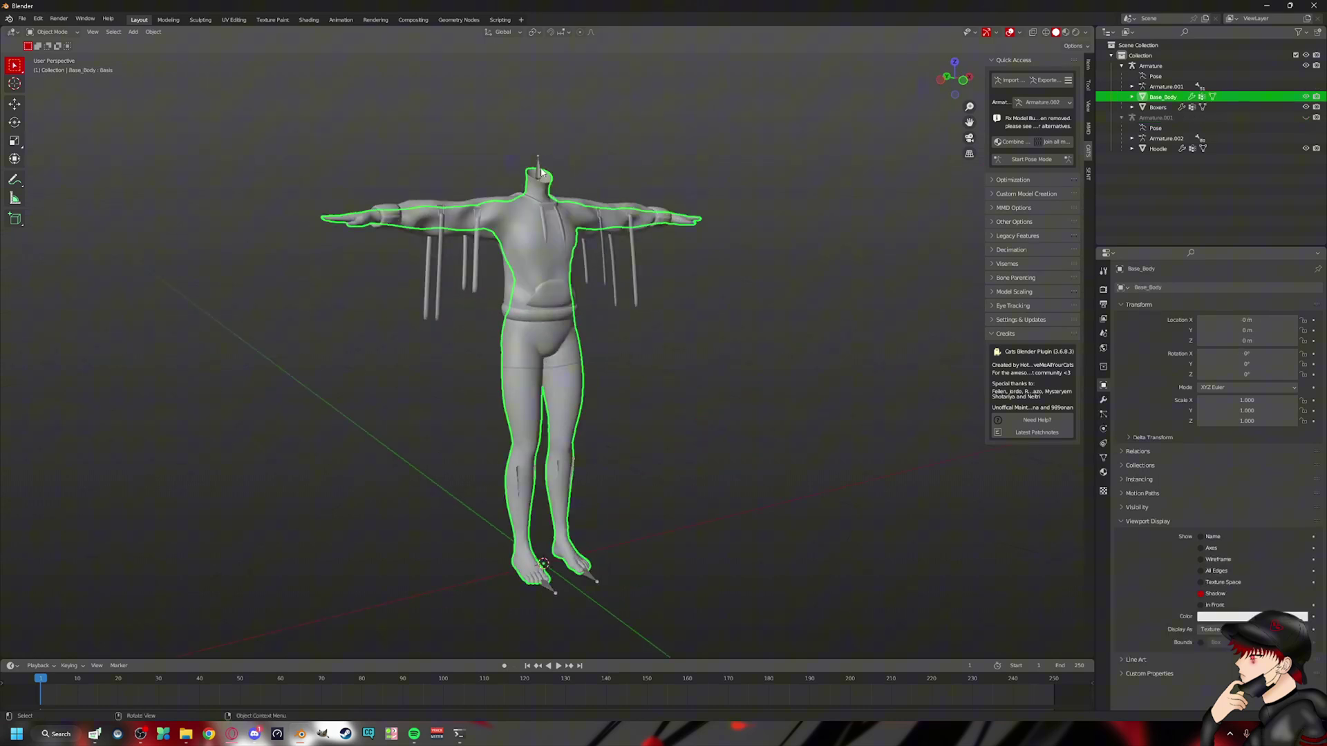
click(541, 174)
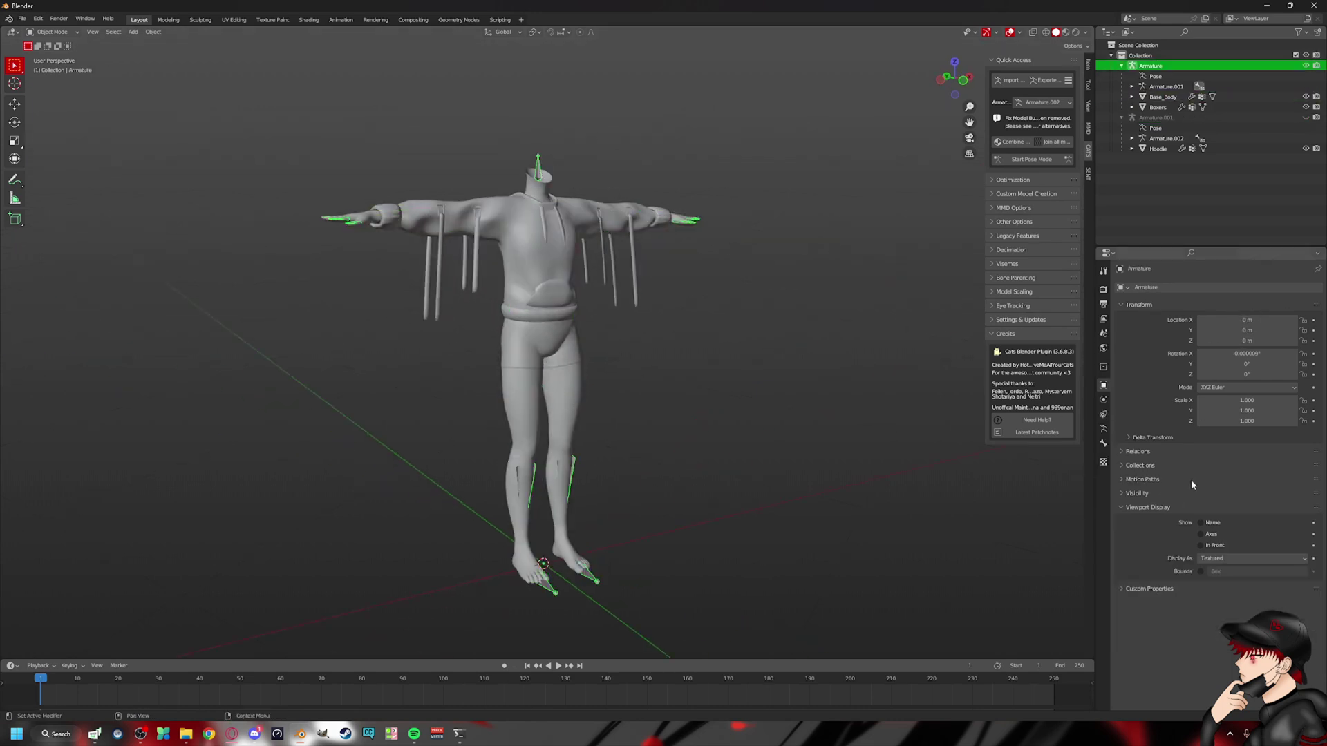
click(1200, 545)
click(1223, 556)
click(1237, 587)
click(661, 351)
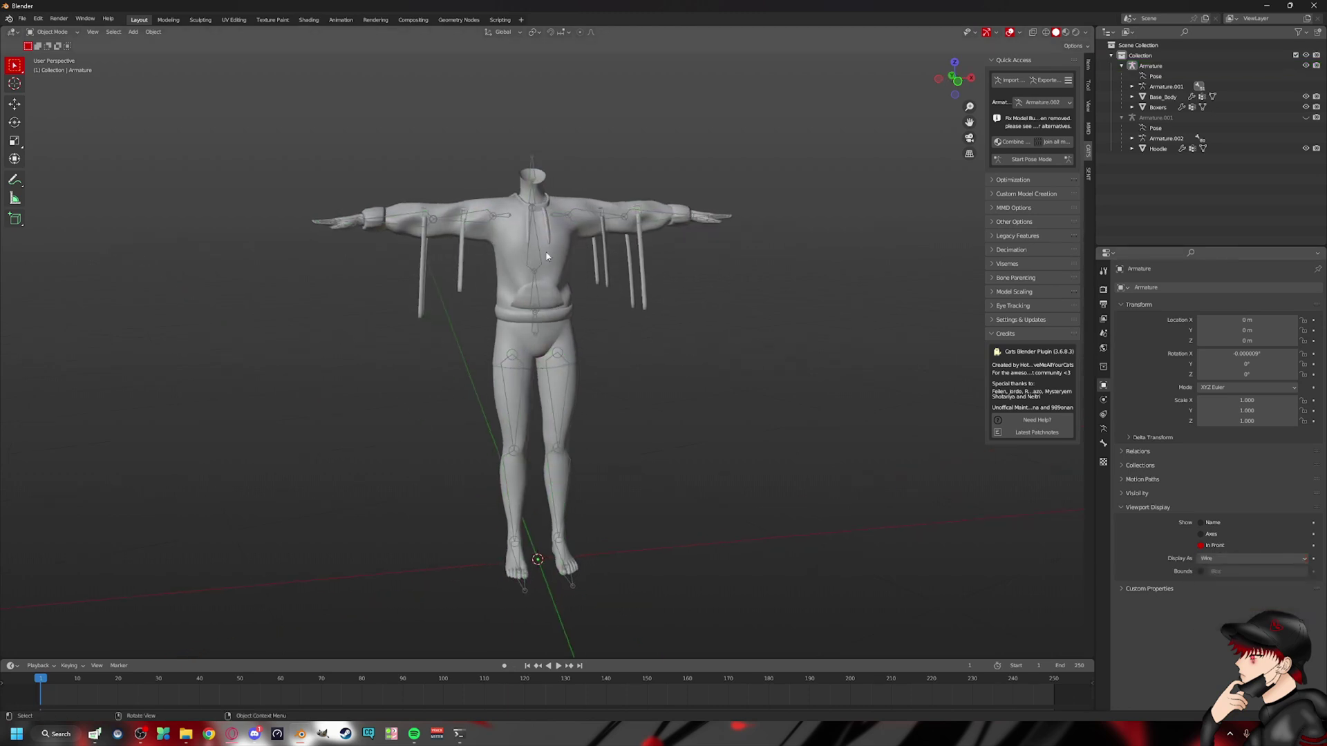
Expand the bone hierarchies of both armatures down to the bones under Hips.
middle_drag(540, 238, 479, 150)
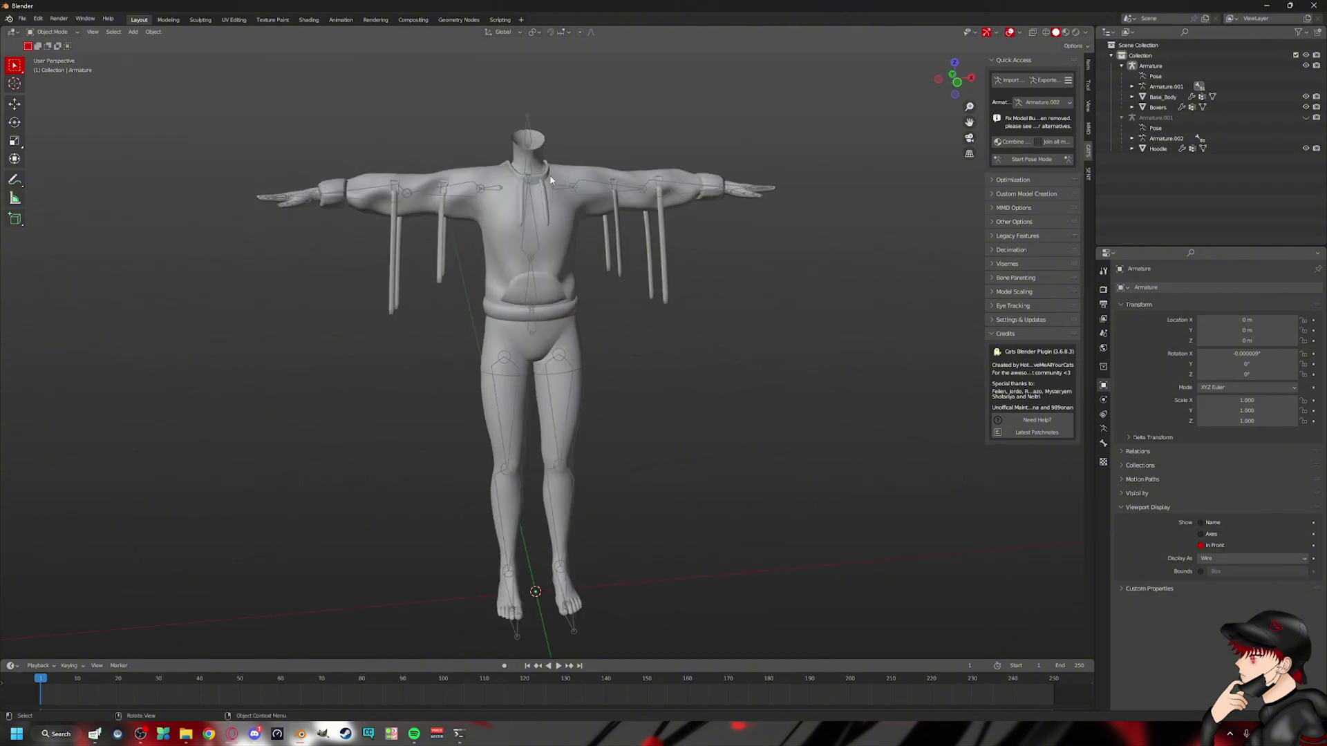
middle_drag(555, 179, 1014, 195)
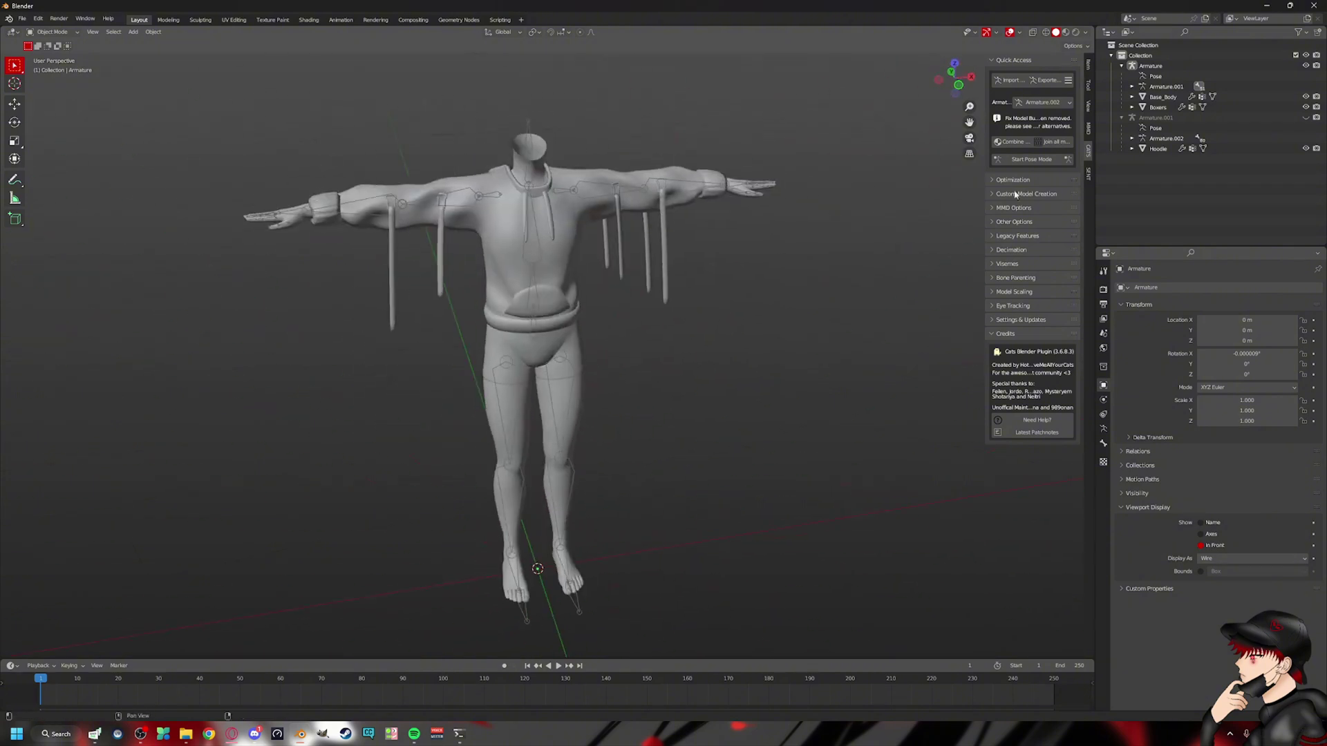
click(1131, 138)
click(1141, 148)
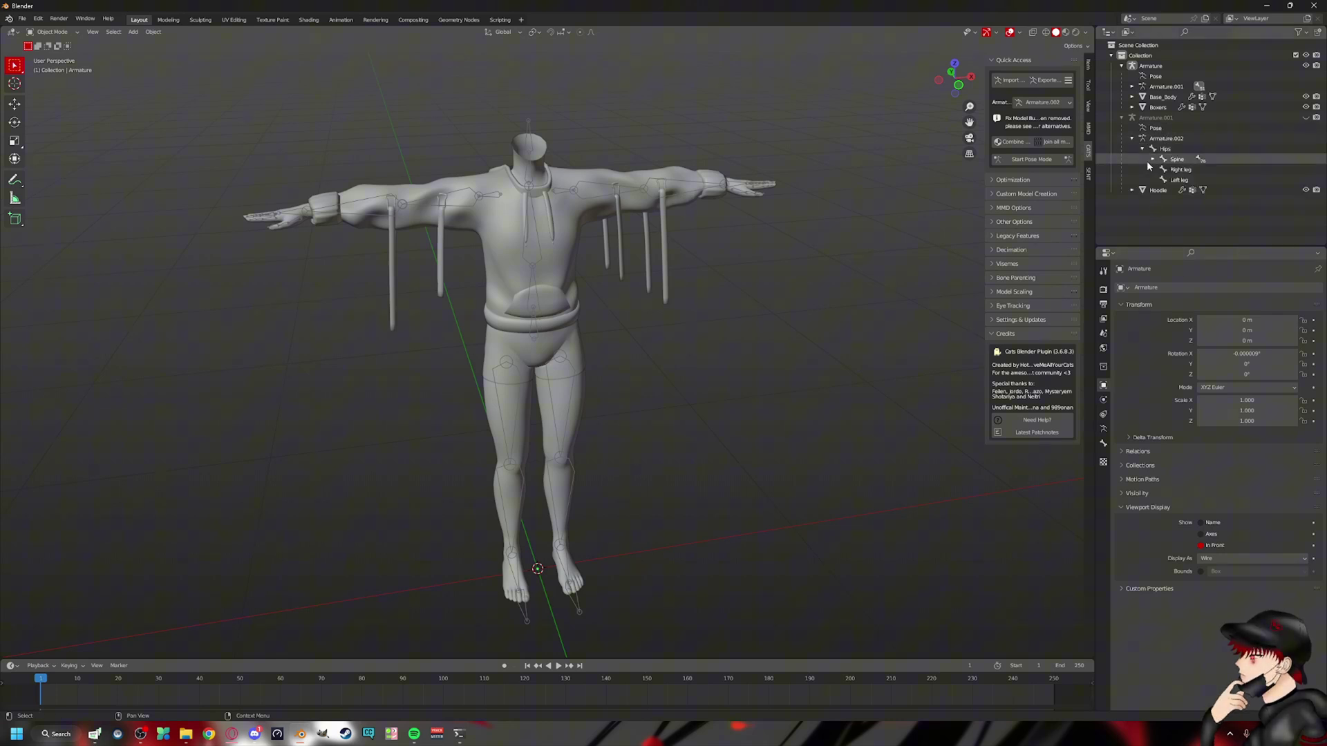
click(1132, 86)
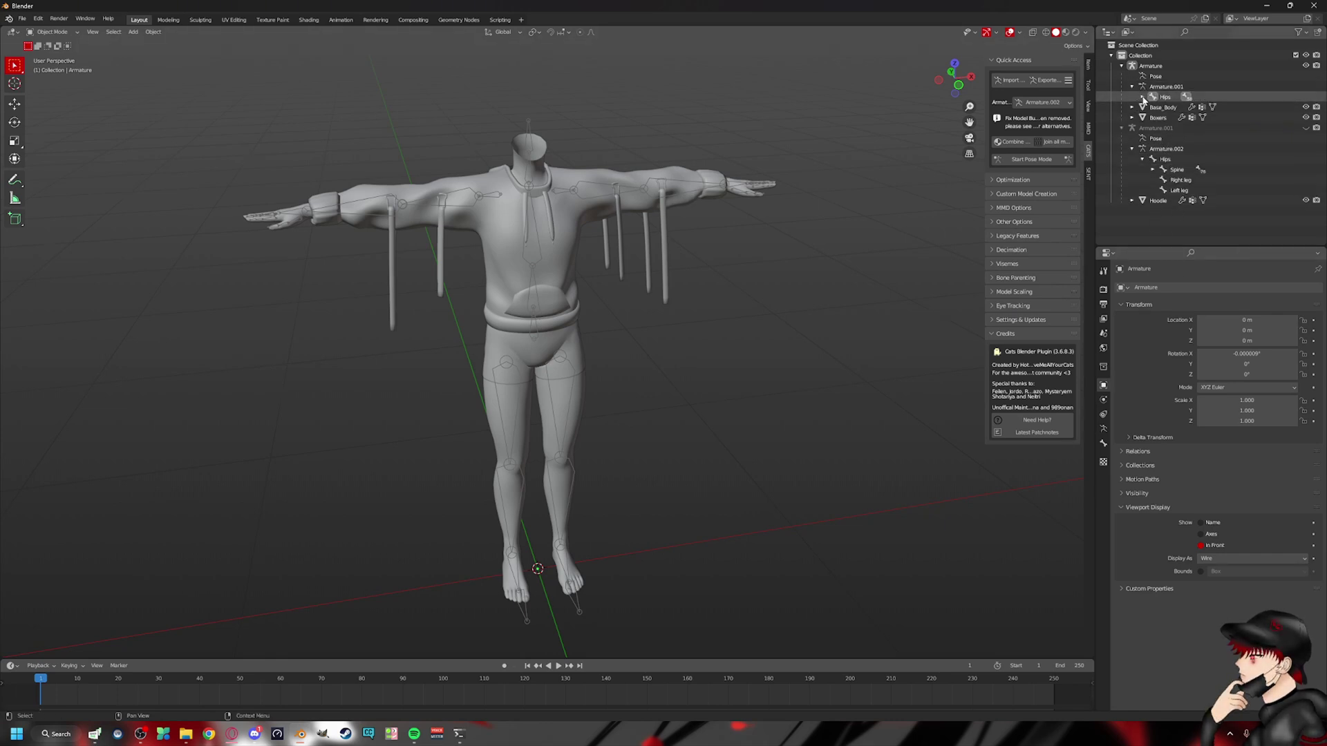
click(1142, 96)
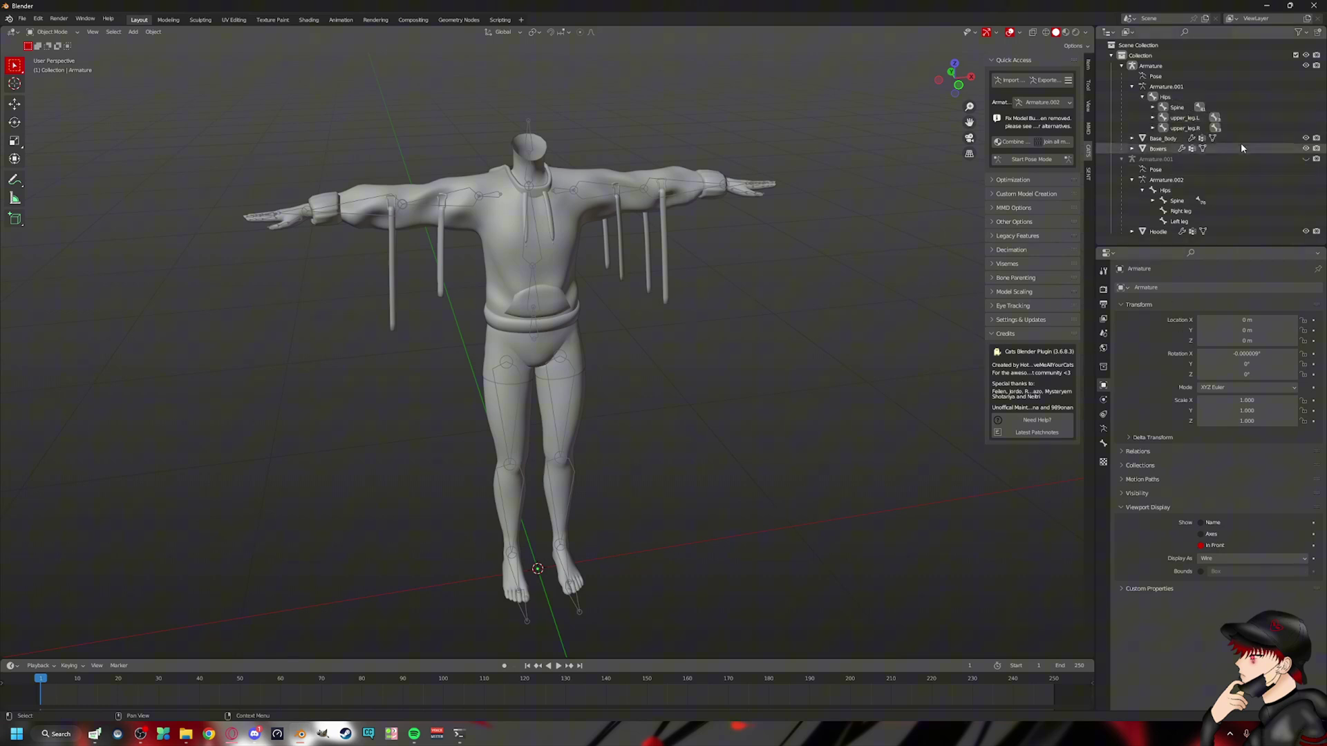
Rename the hoodie armature's Left leg bone to upper_leg.L, copying the name from the body armature.
double_click(1187, 119)
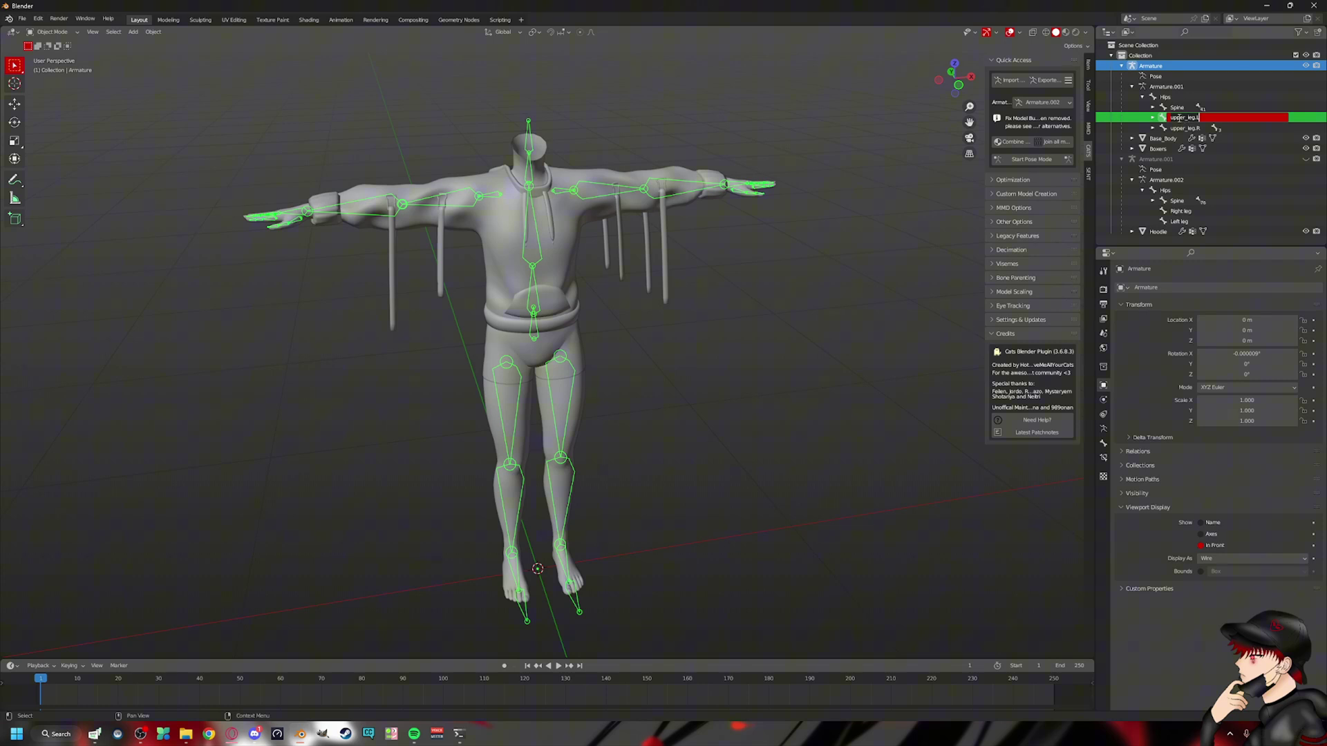
key(Return)
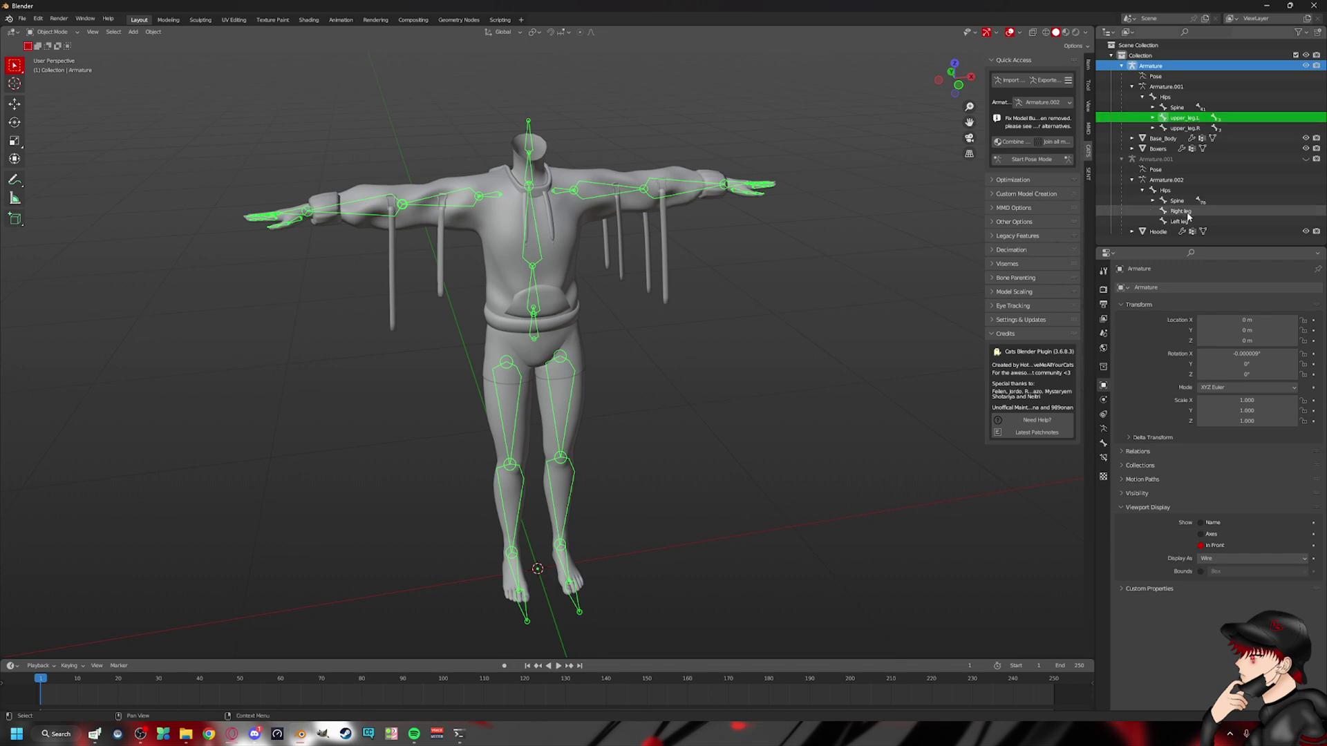
click(1199, 222)
double_click(1178, 222)
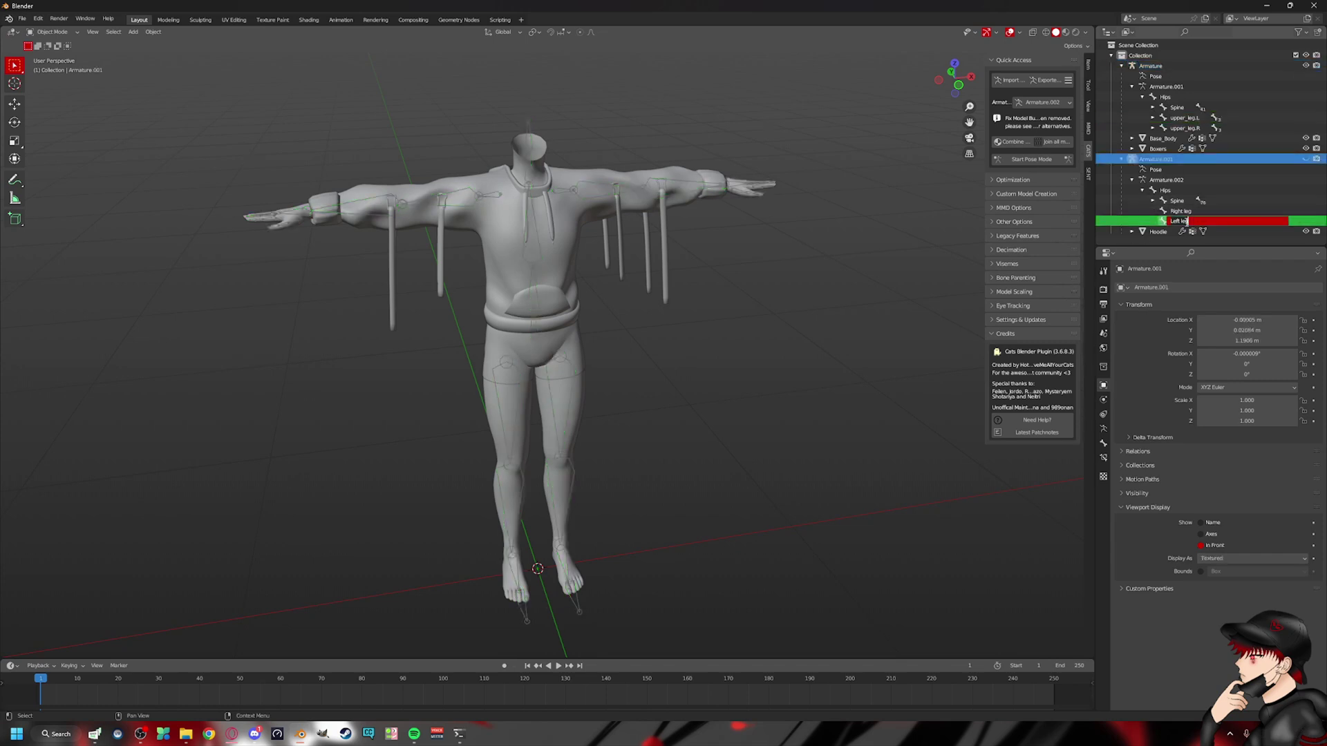
key(Return)
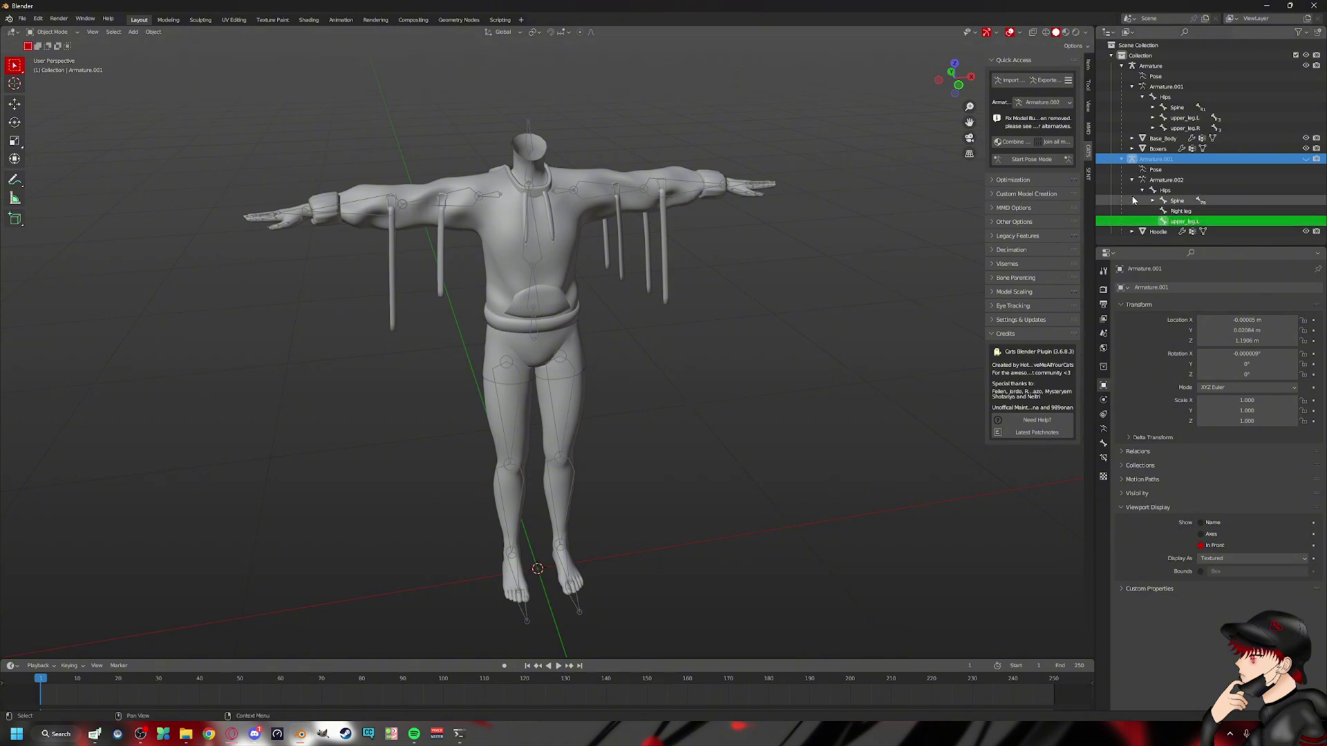
Rename the hoodie armature's Right leg bone to upper_leg.R, copying the name from the body armature.
double_click(1185, 128)
key(ctrl+c)
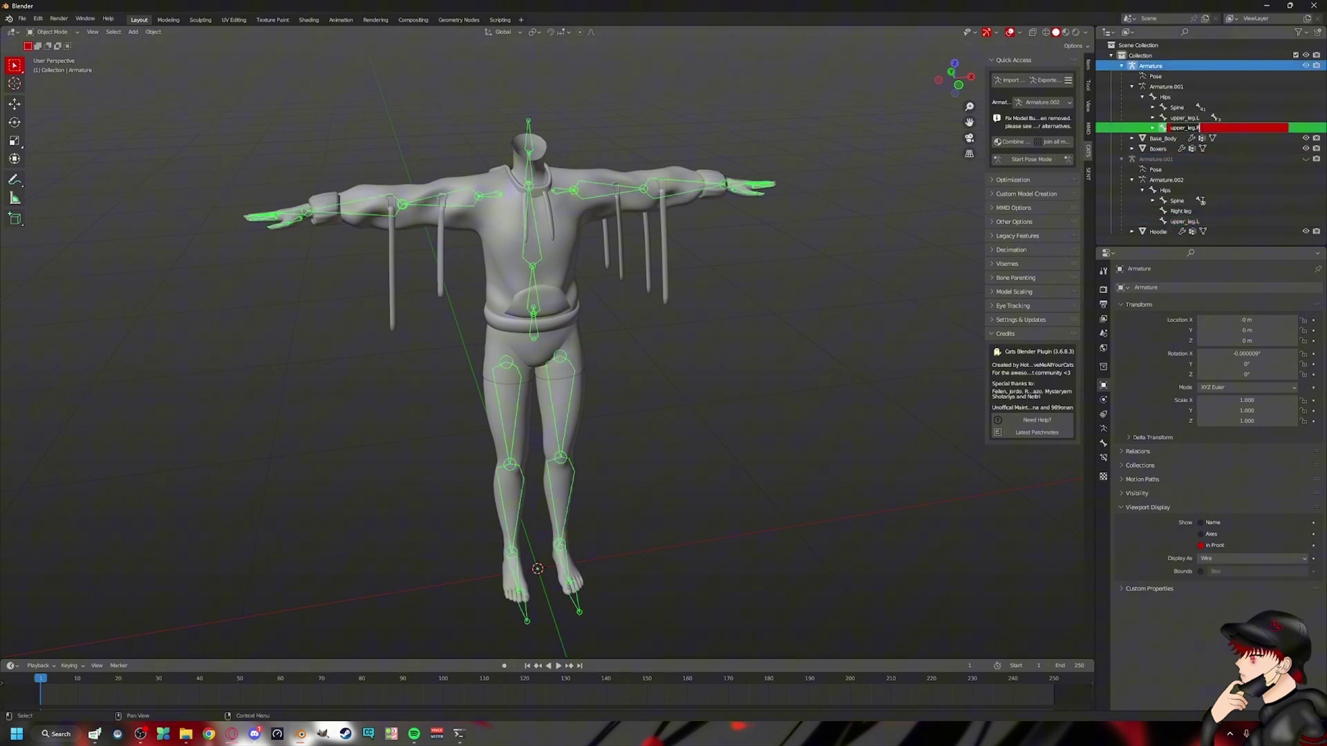
key(Return)
double_click(1180, 211)
key(ctrl+v)
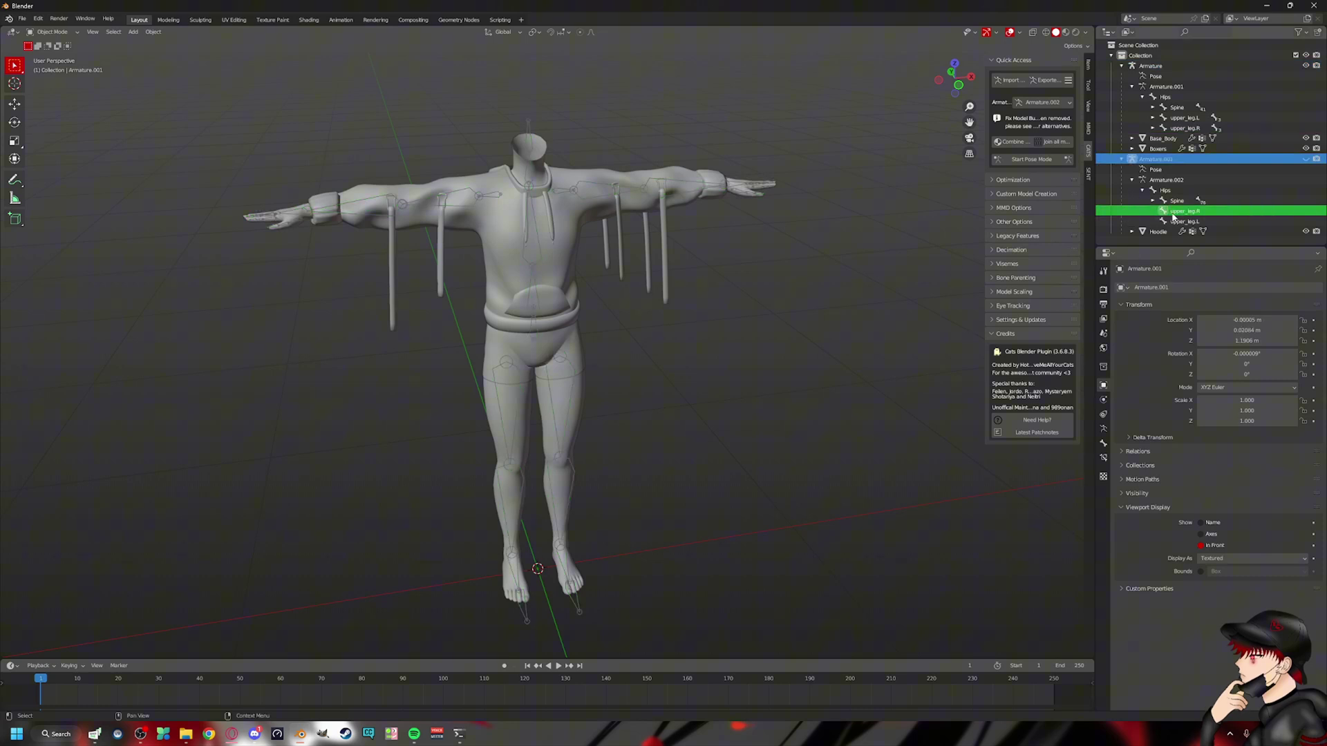
key(Return)
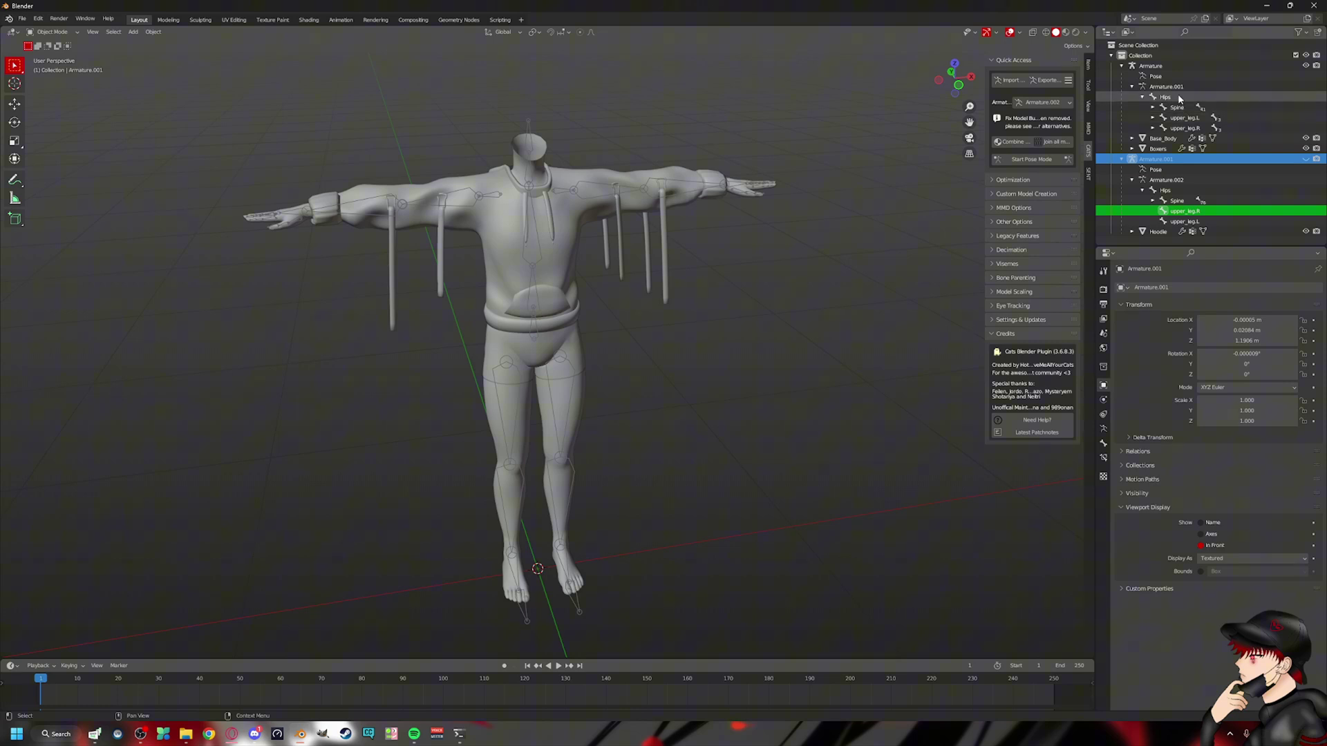
Expand the Spine and Chest bones of both armatures down to the shoulder and neck bones.
click(1153, 200)
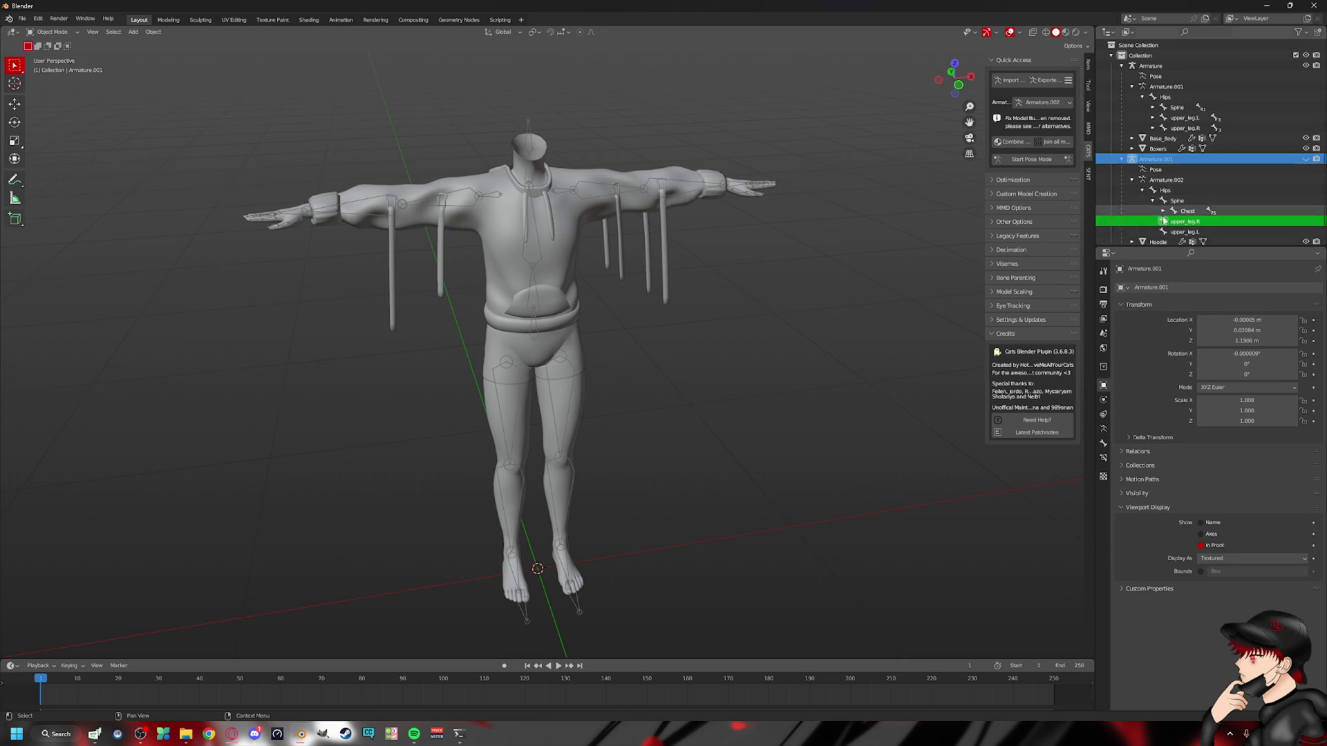
click(1154, 108)
scroll(1186, 157, down, 1)
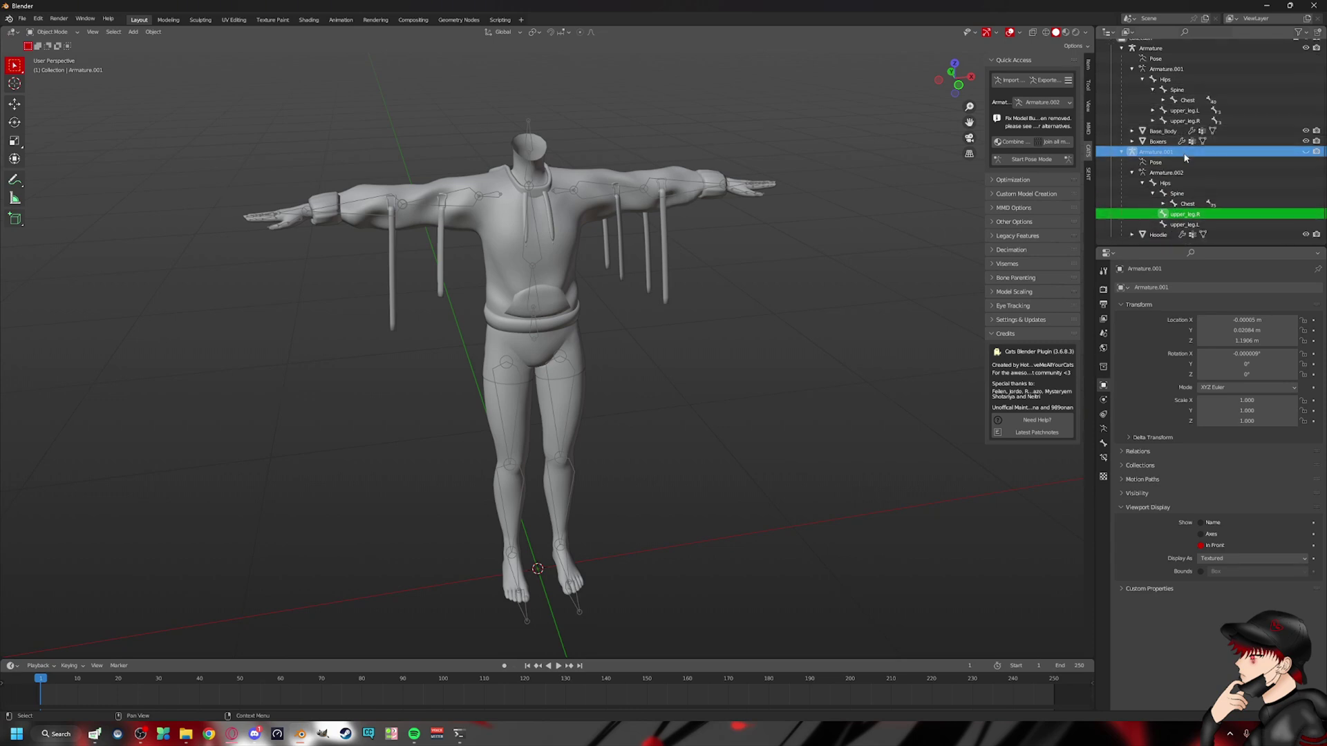
click(1163, 205)
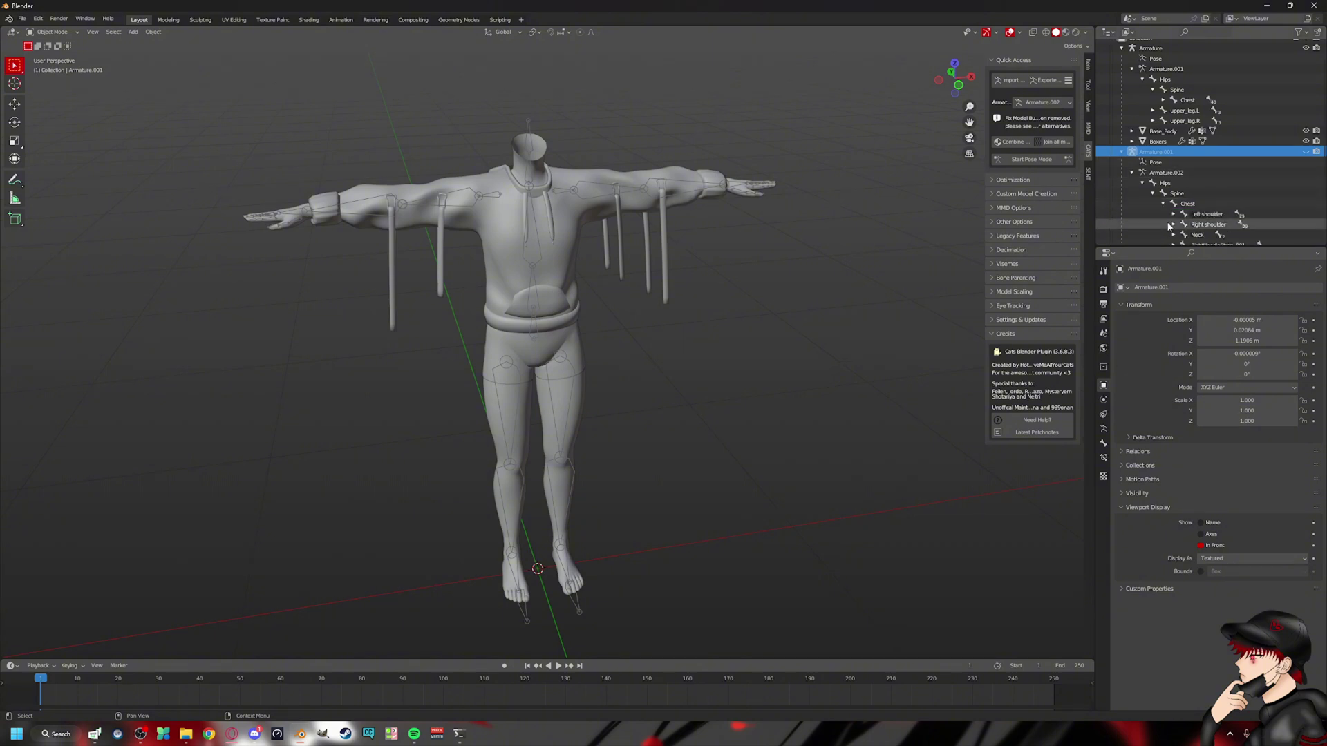
click(1162, 102)
scroll(1181, 103, down, 4)
scroll(1195, 83, up, 1)
Rename the hoodie armature's Left shoulder bone to Shoulder.L, copying the name from the body armature.
double_click(1199, 78)
key(ctrl+c)
scroll(1199, 78, up, 3)
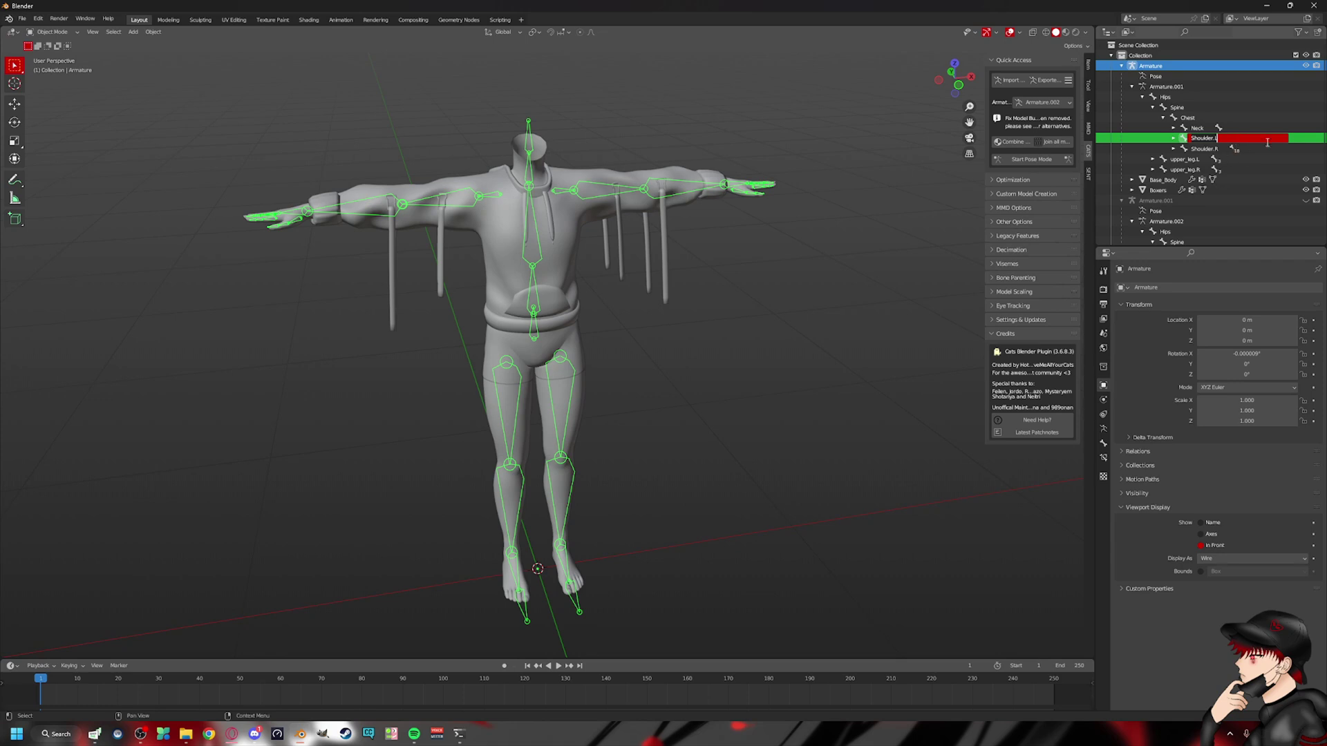
scroll(1285, 178, down, 4)
double_click(1209, 169)
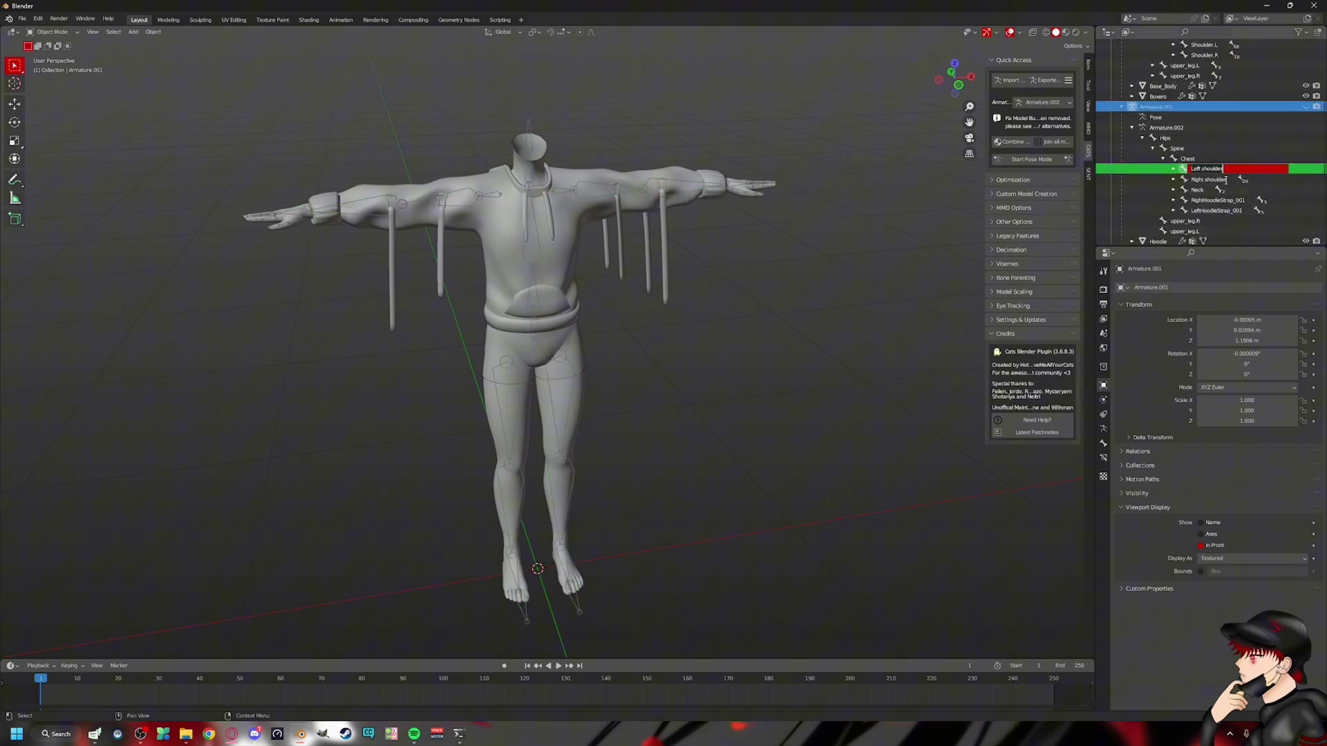
key(ctrl+v)
key(Return)
Rename the hoodie armature's Right shoulder bone to Shoulder.R, copying the name from the body armature.
scroll(1282, 178, up, 4)
double_click(1206, 136)
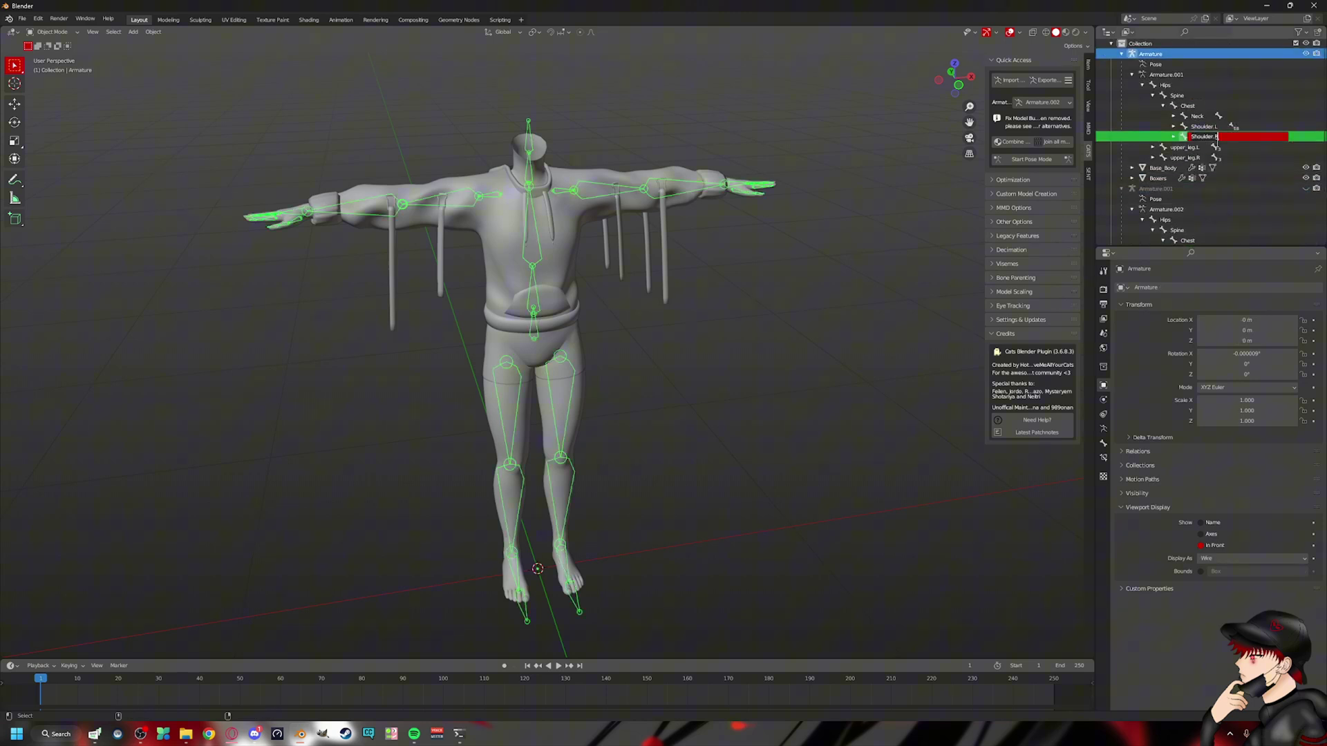
key(Escape)
scroll(1279, 166, down, 4)
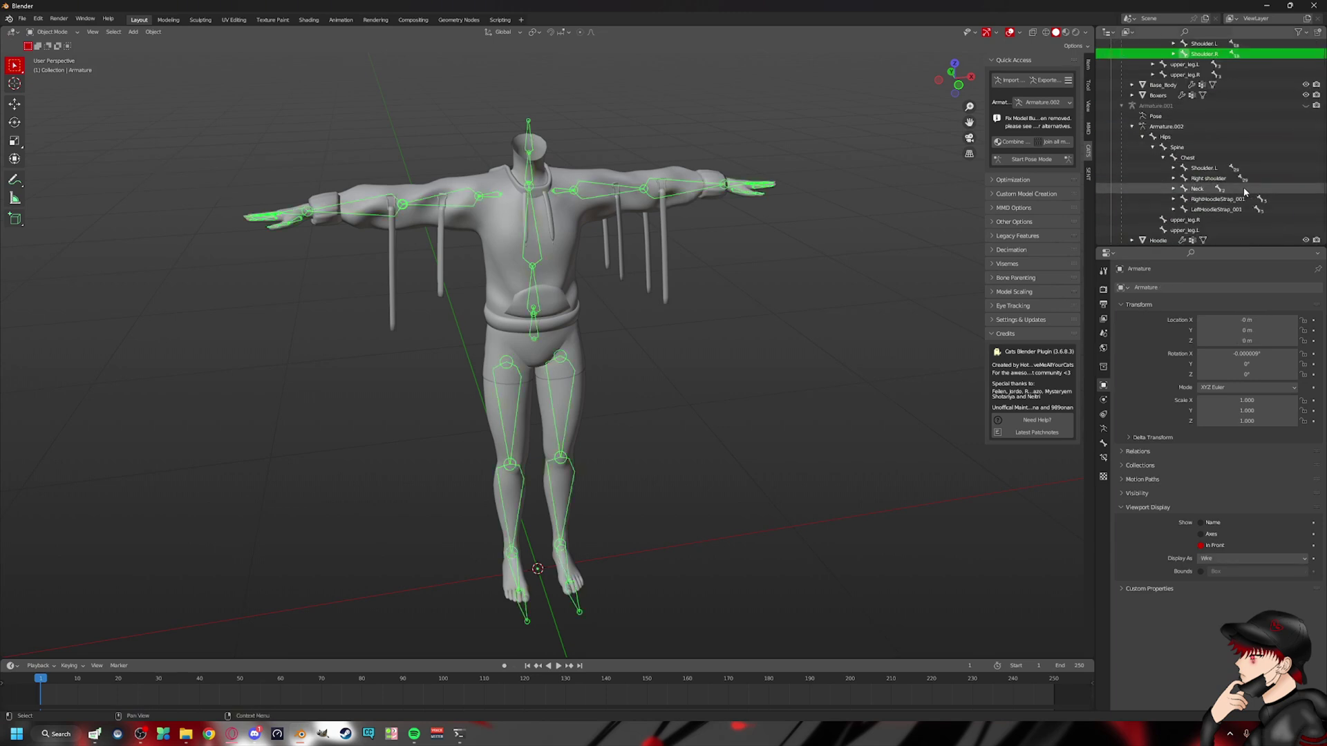
double_click(1206, 178)
text(Shoulder.R)
key(Return)
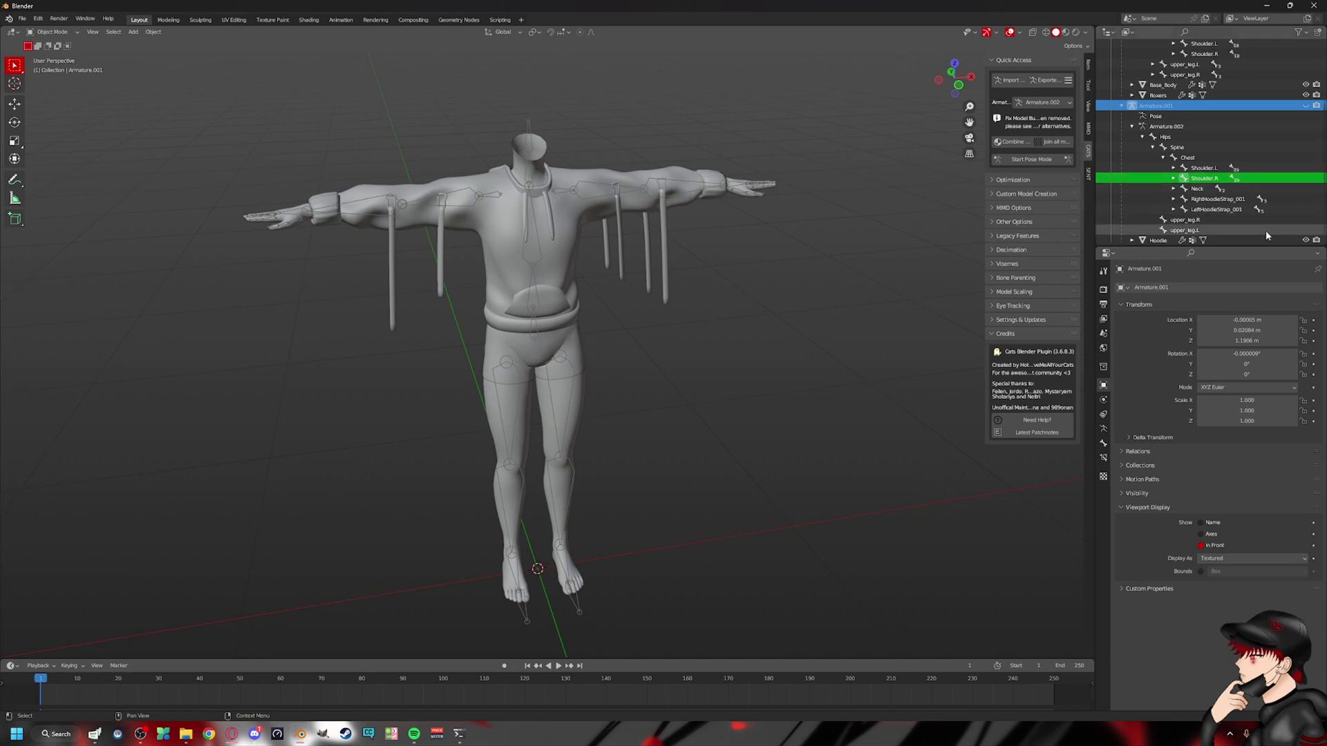
Expand the Shoulder.R bone and the upper arm bone below it in both armatures.
click(1196, 180)
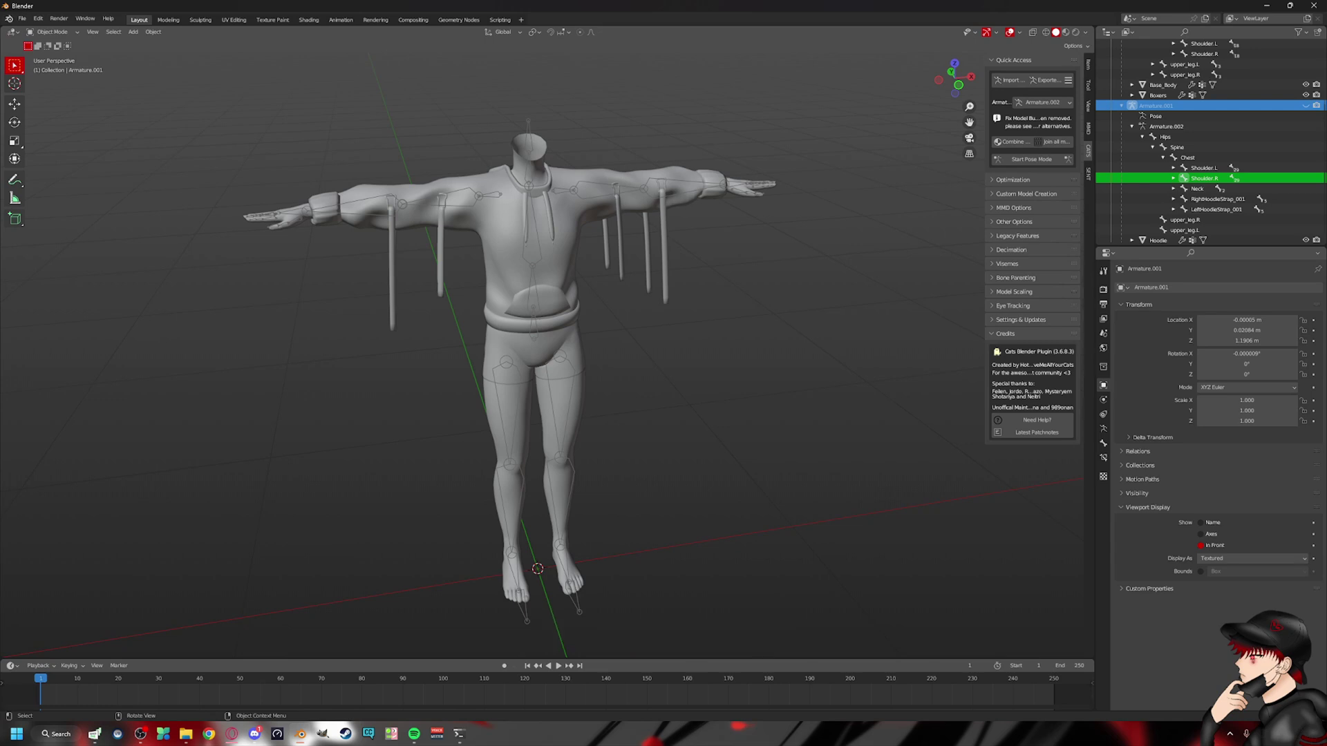
click(1173, 178)
click(1184, 189)
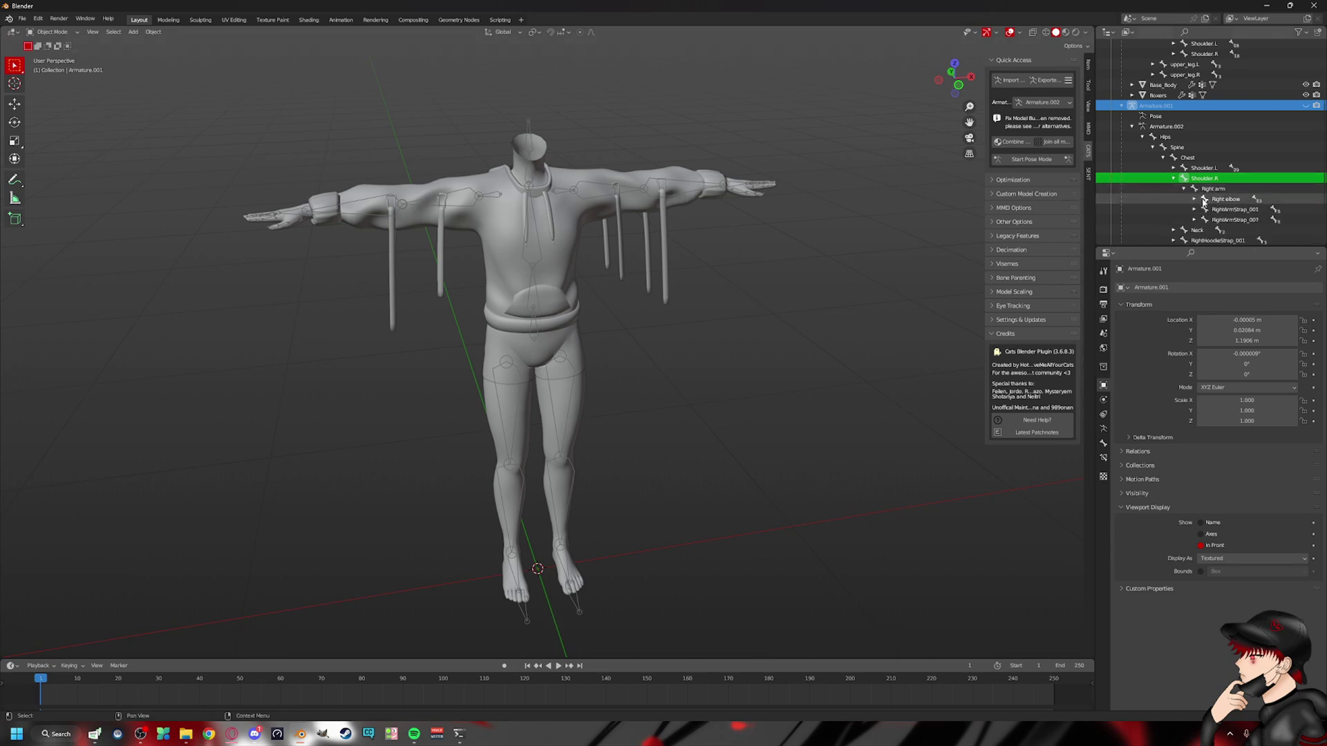
scroll(1183, 145, up, 4)
scroll(1186, 163, down, 5)
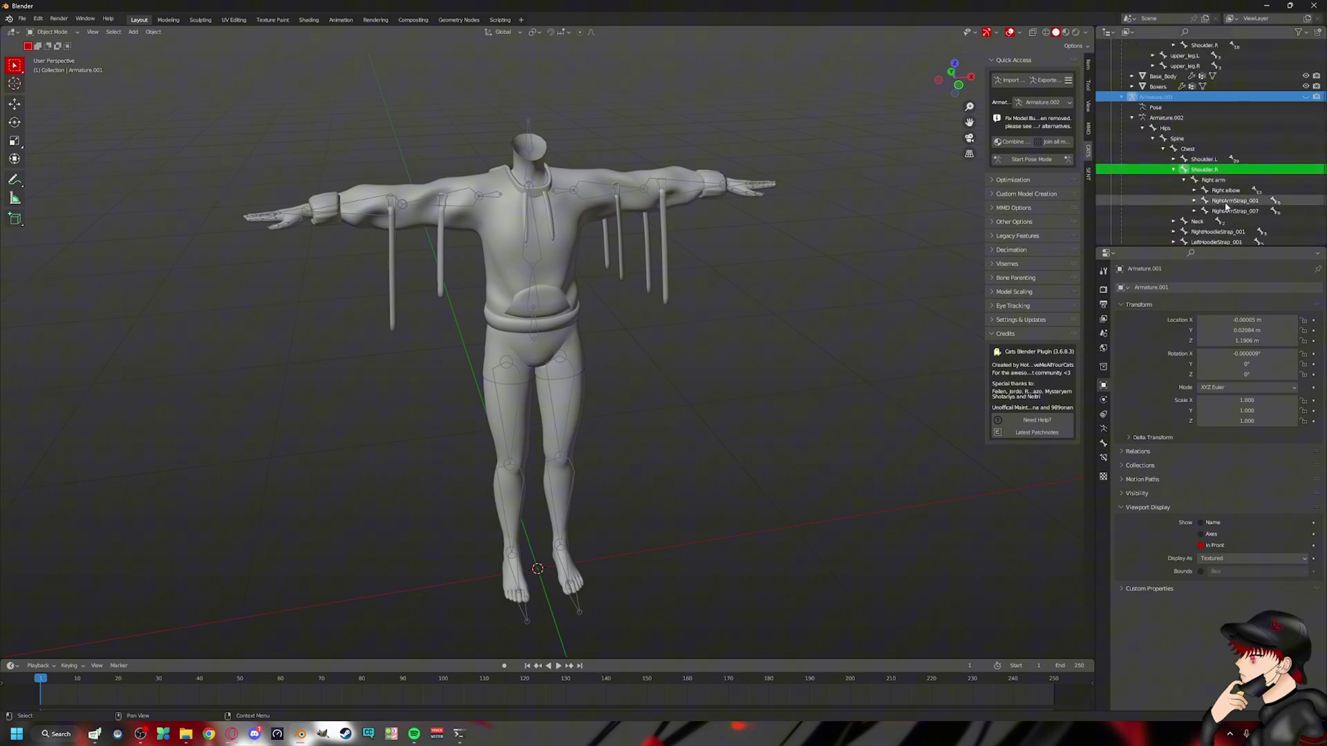
scroll(1179, 132, up, 4)
click(1173, 127)
click(1183, 139)
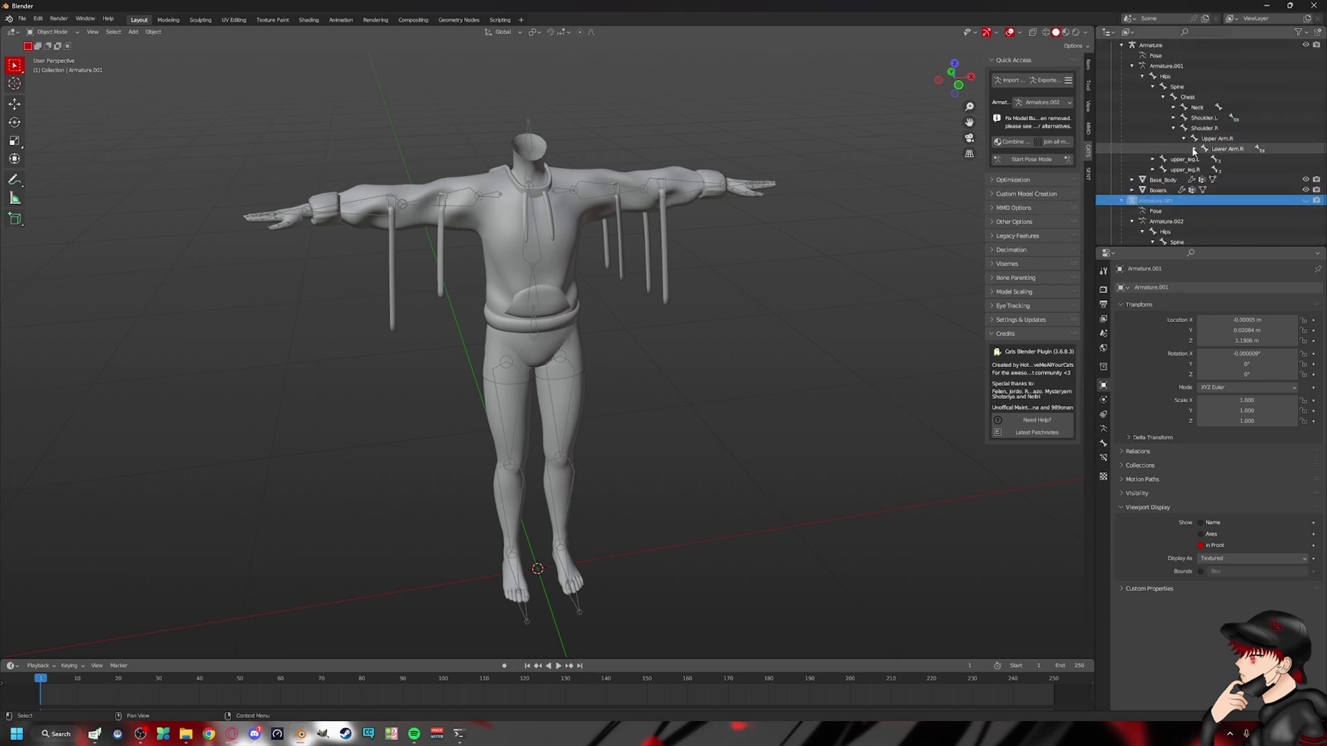
Rename the hoodie armature's Right arm bone to Upper Arm.R, copying the name from the body armature.
double_click(1223, 138)
key(ctrl+c)
scroll(1269, 173, down, 4)
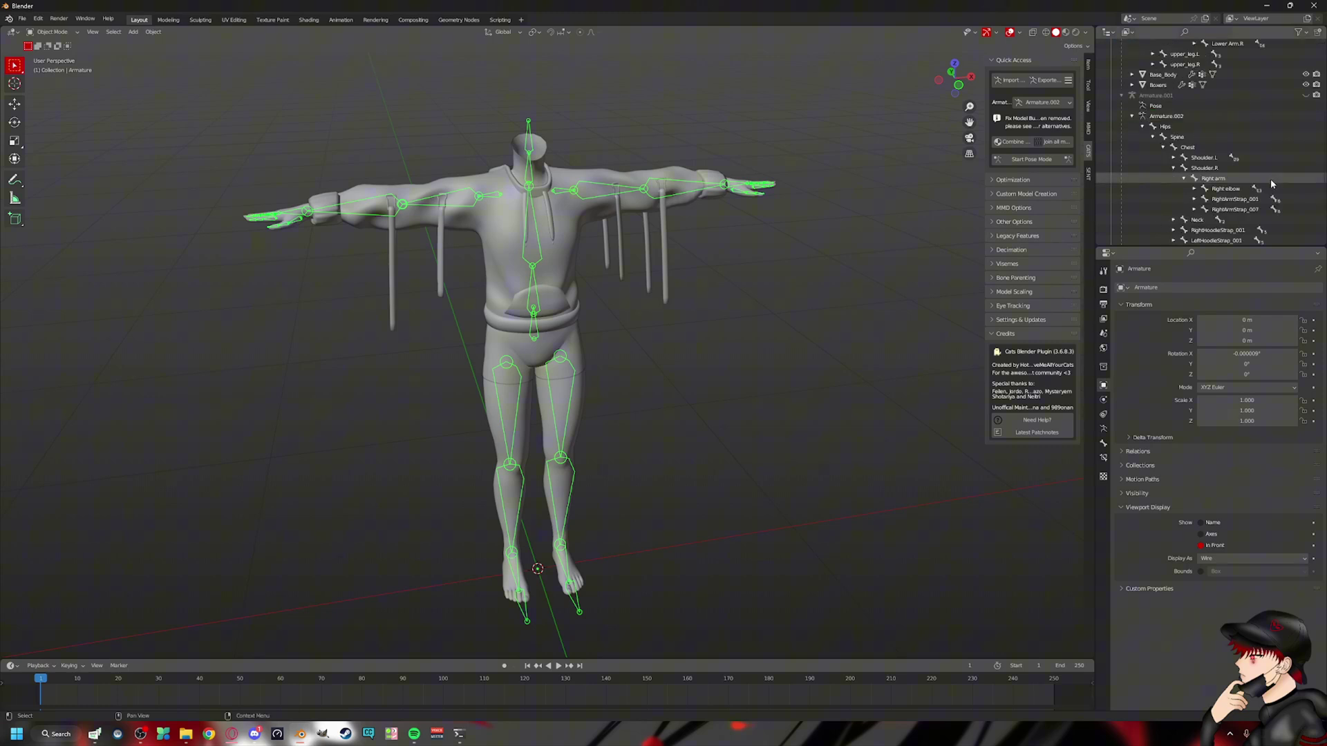
click(1221, 183)
scroll(1221, 183, down, 1)
double_click(1216, 148)
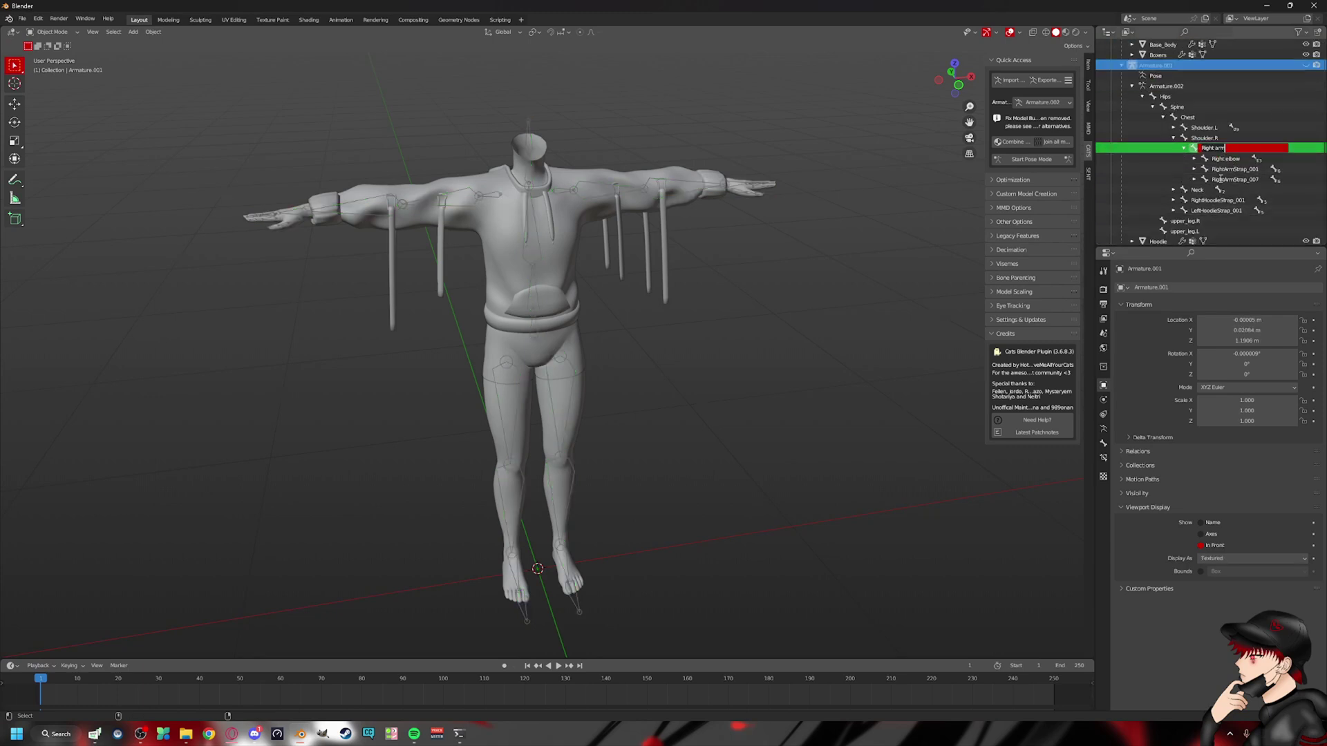
key(ctrl+v)
key(Return)
Rename the hoodie armature's Right elbow bone to Lower Arm.R, reusing the copied upper arm name.
double_click(1238, 158)
click(1237, 158)
key(ctrl+v)
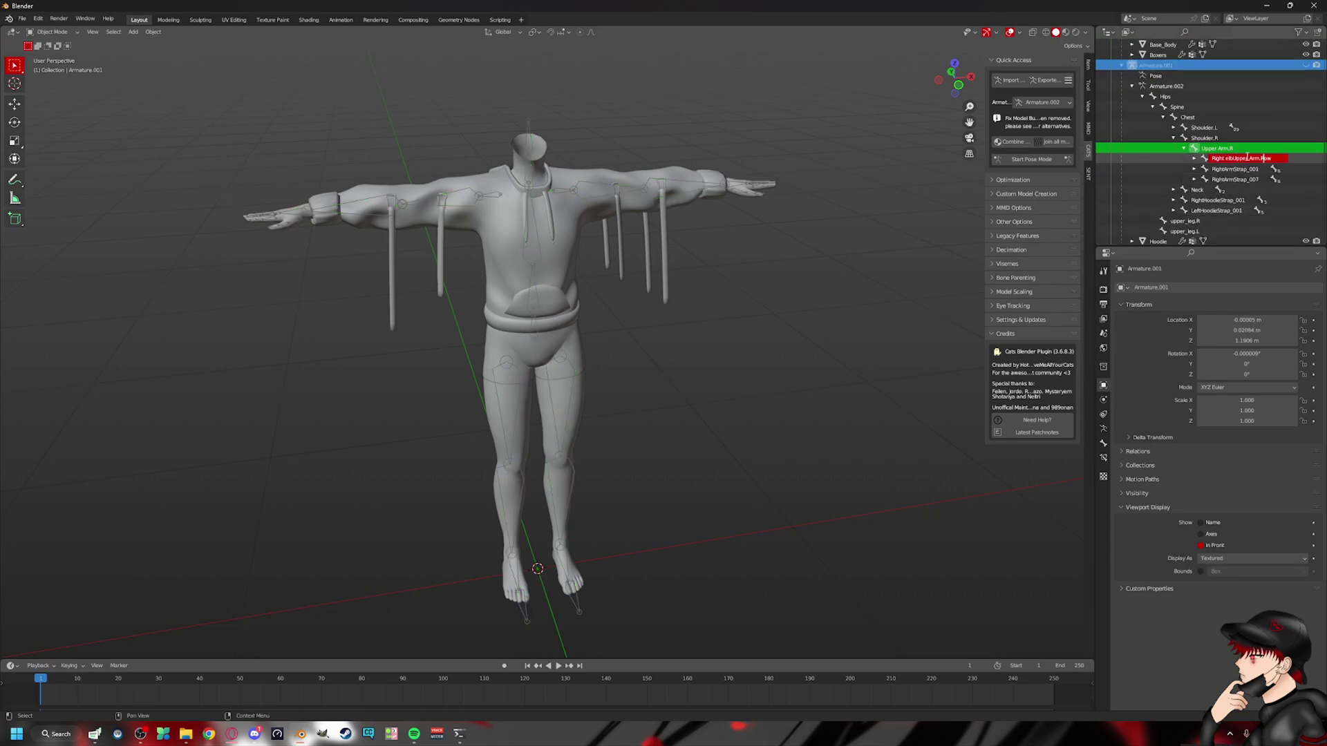
key(Left)
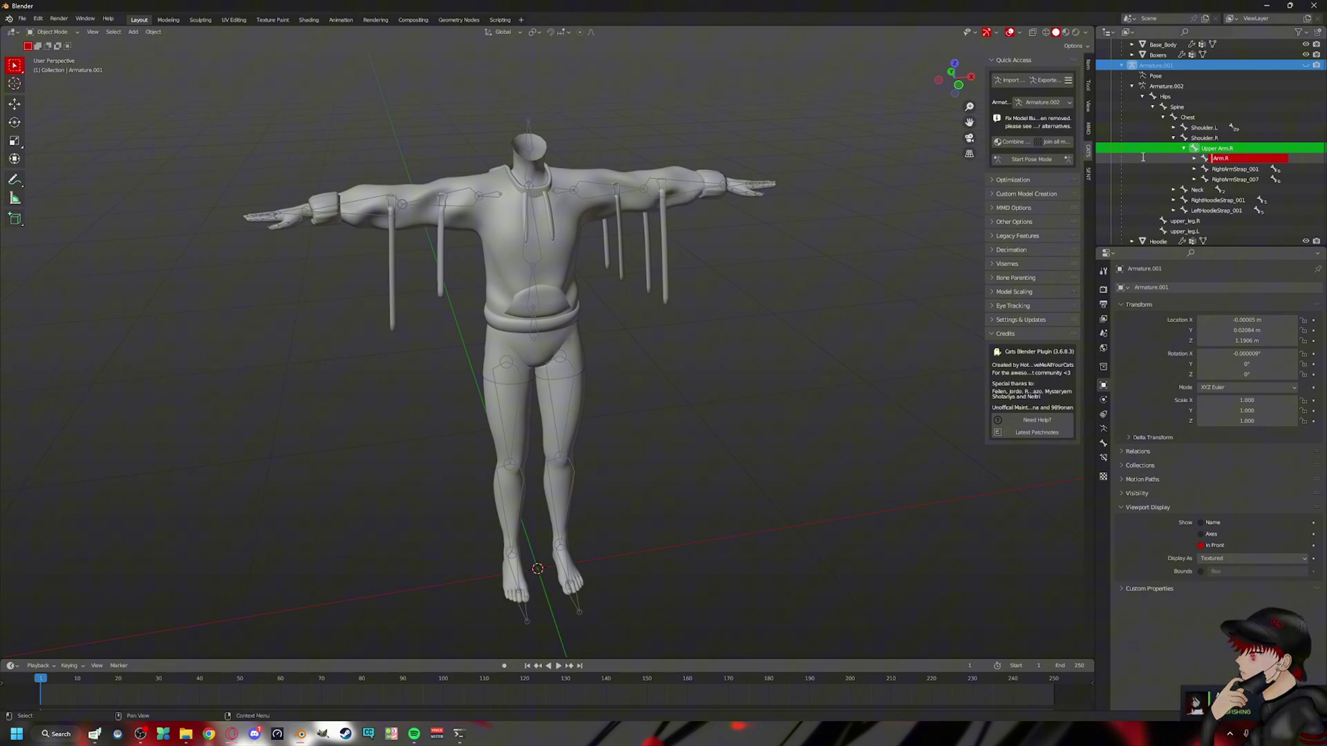
key(BackSpace)
key(BackSpace)
key(BackSpace)
text(Lower)
key(Return)
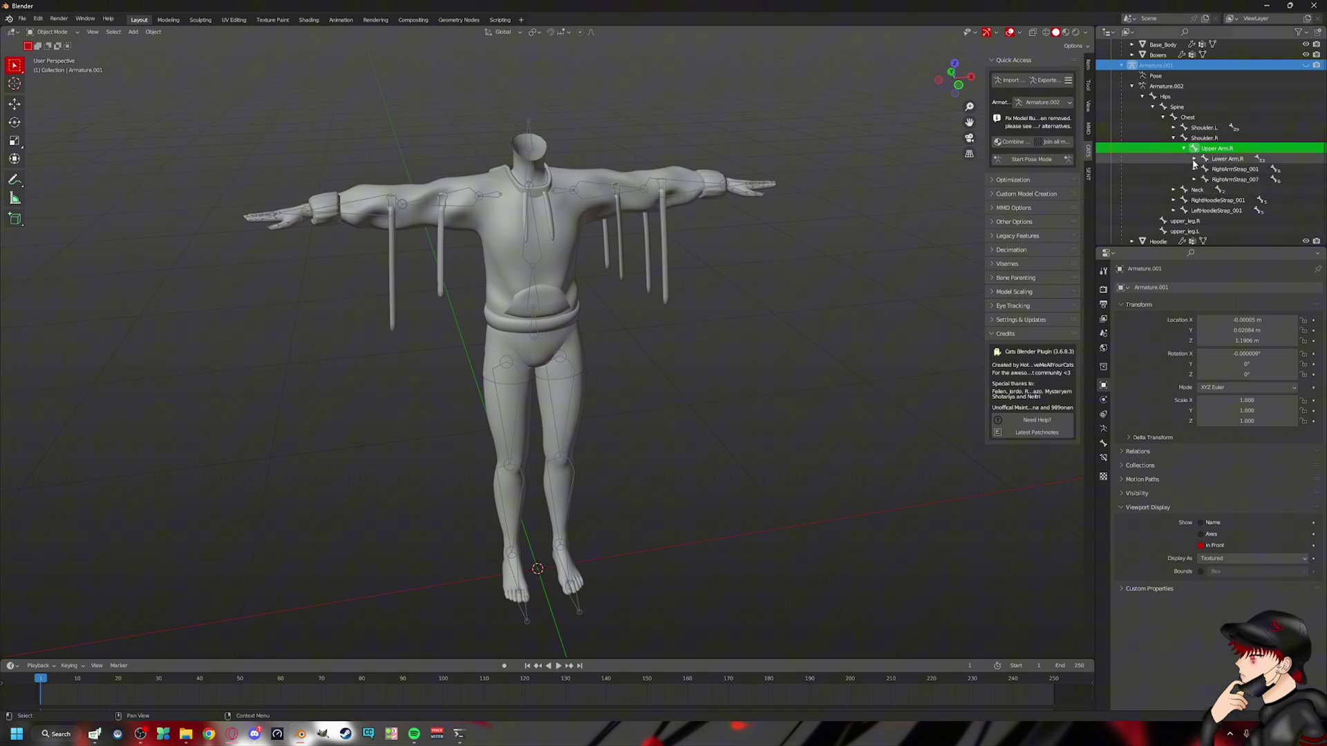
Rename the hoodie armature's Right wrist bone to Hand.R, copying the name from the body armature's hand bone.
scroll(1208, 141, up, 5)
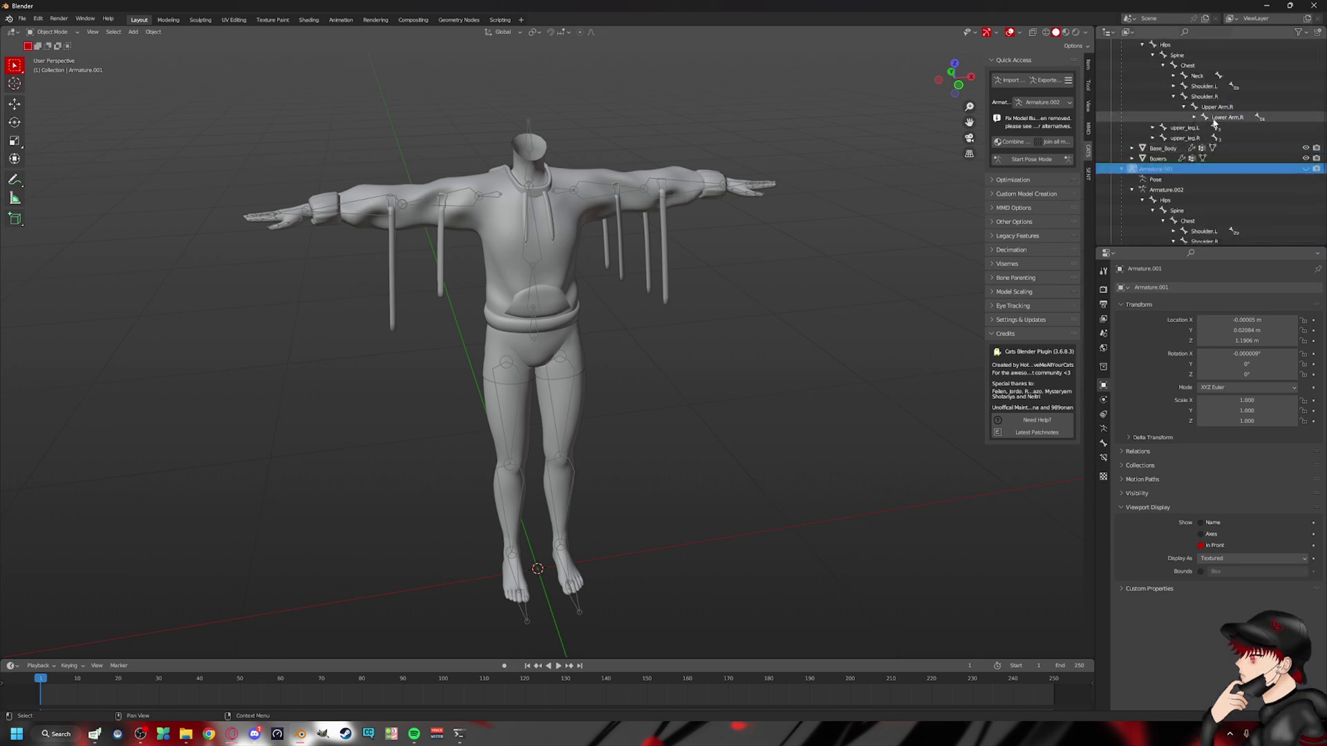
click(1205, 117)
click(1231, 127)
double_click(1231, 128)
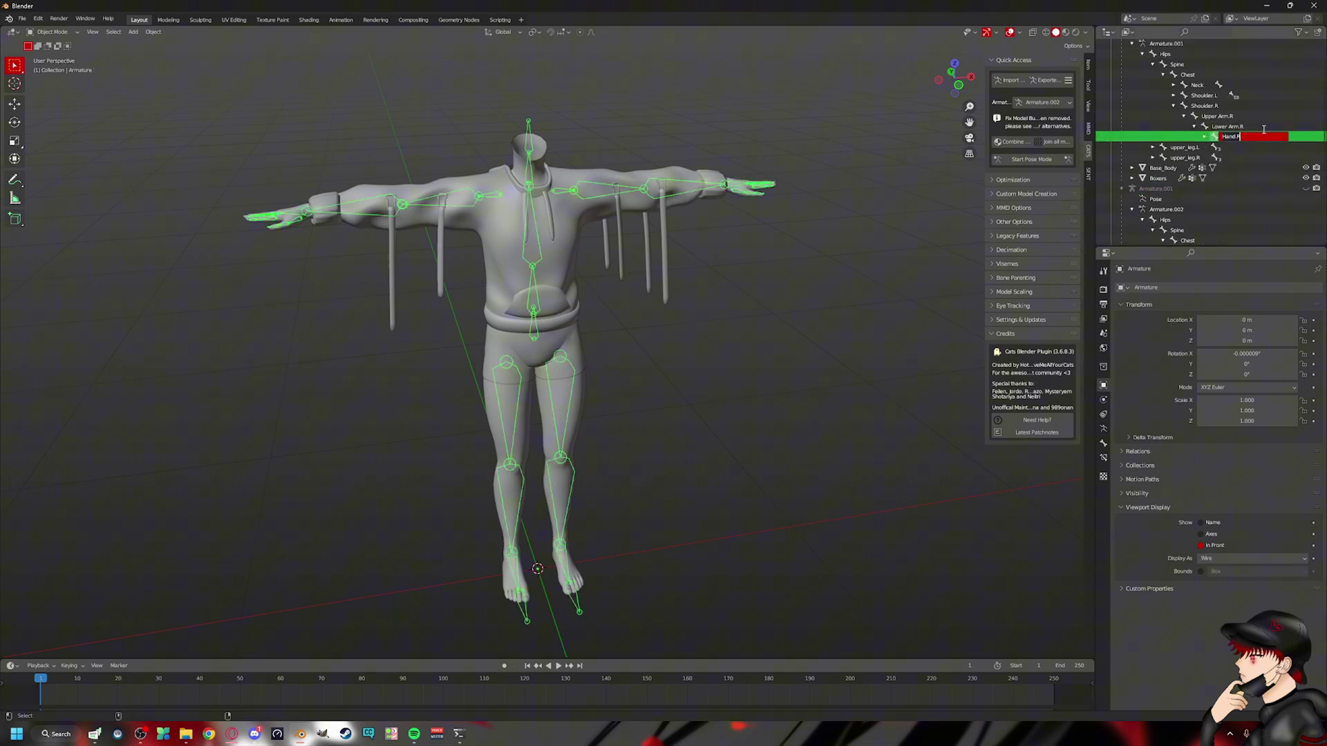
click(1270, 127)
scroll(1274, 152, down, 5)
click(1246, 181)
double_click(1247, 185)
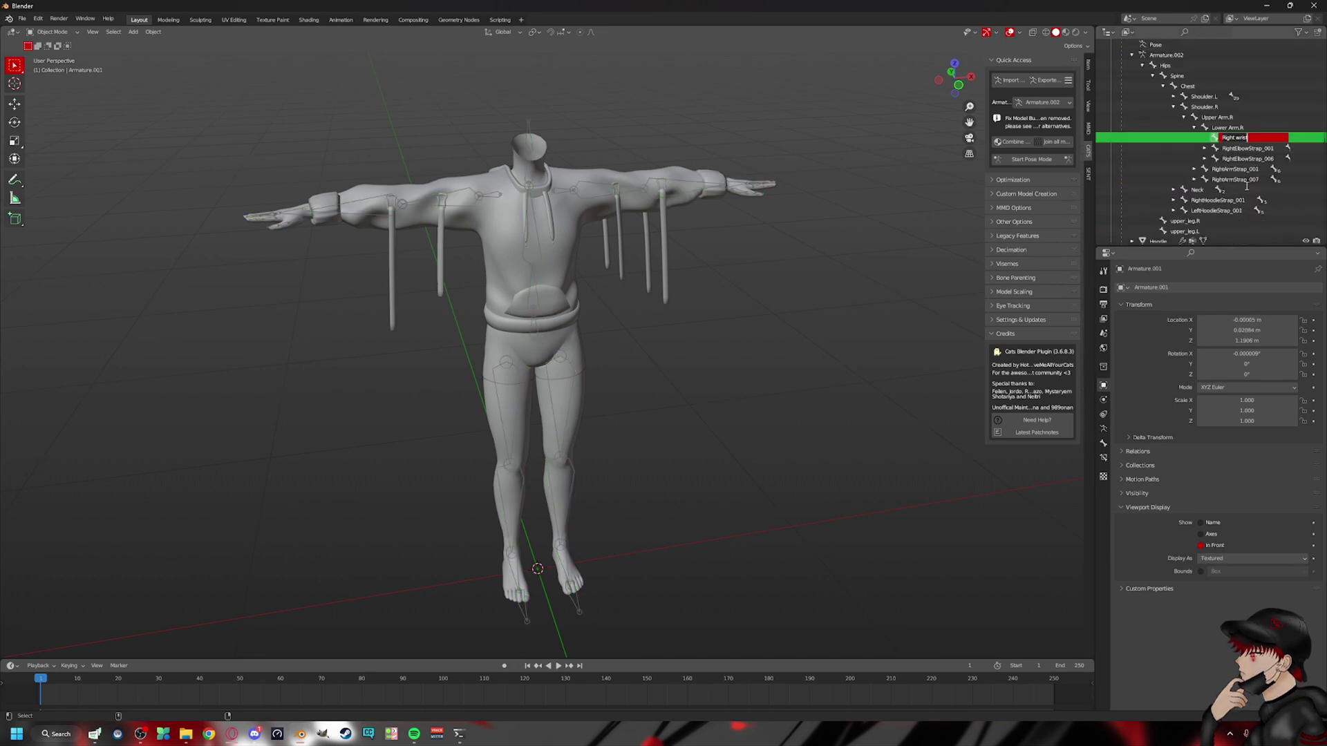
text(Hand.R)
key(Return)
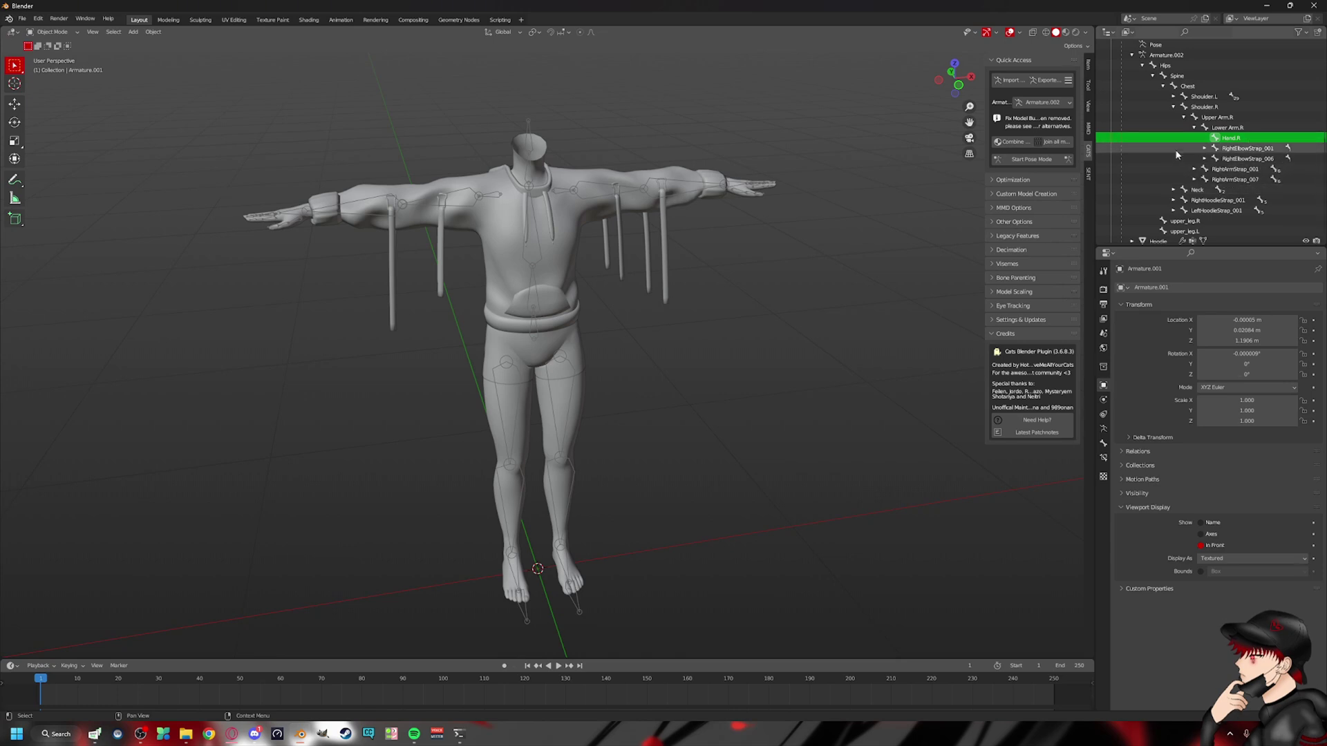
Compare the arm bone names and hierarchy of the hoodie armature with those of the body armature.
scroll(1241, 185, up, 5)
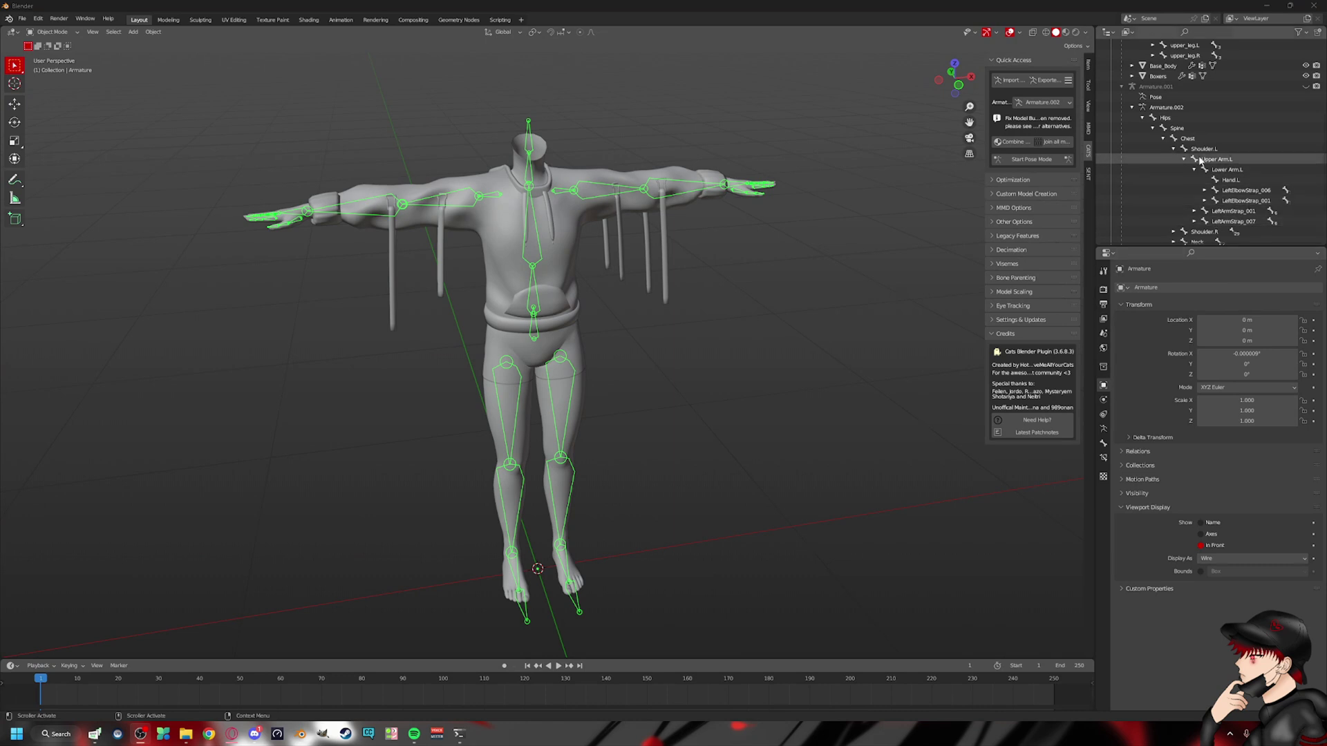
scroll(1197, 164, up, 4)
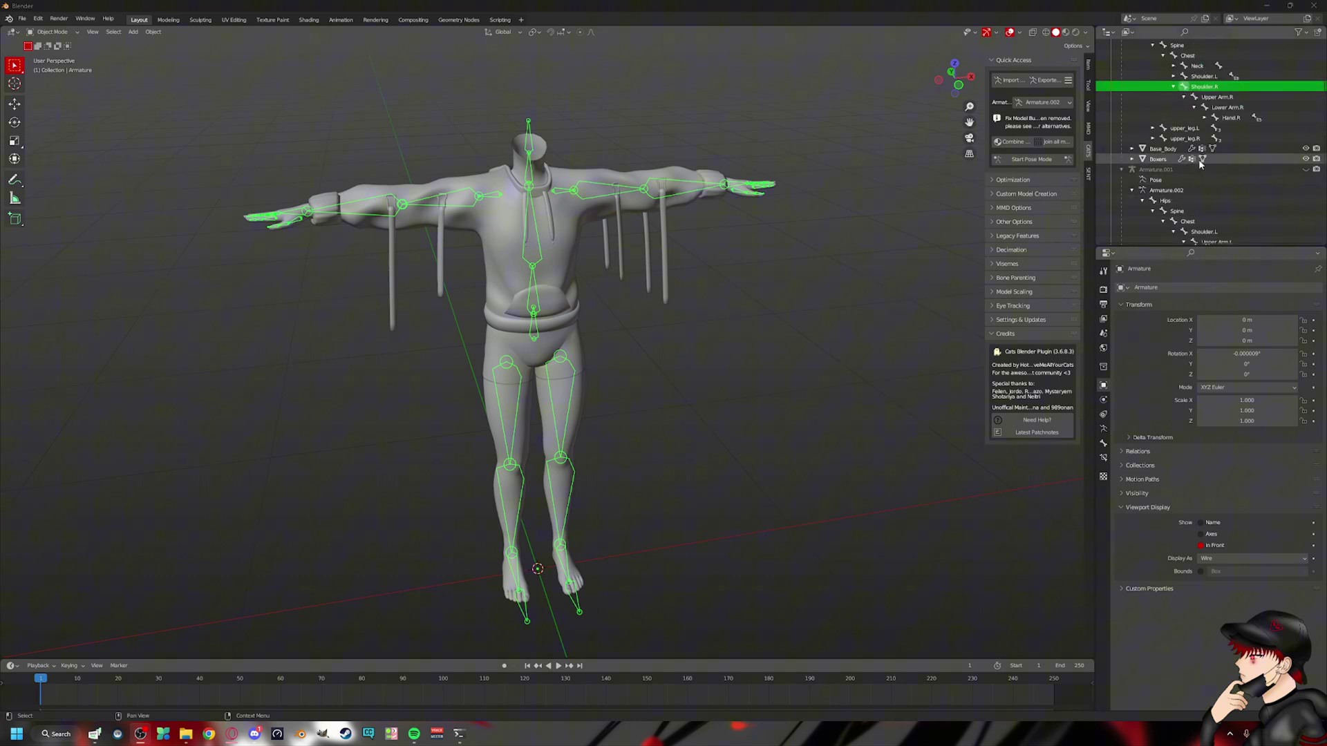
scroll(1241, 210, up, 3)
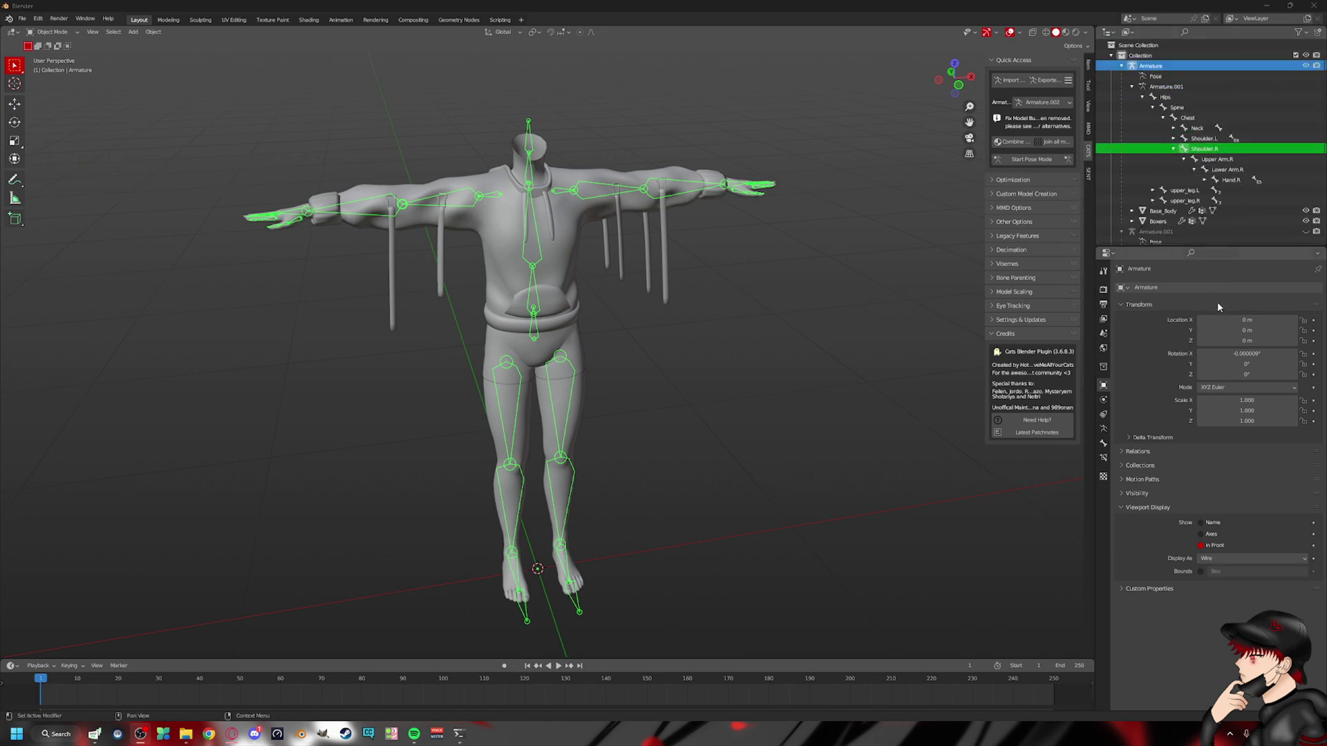
scroll(1202, 207, down, 5)
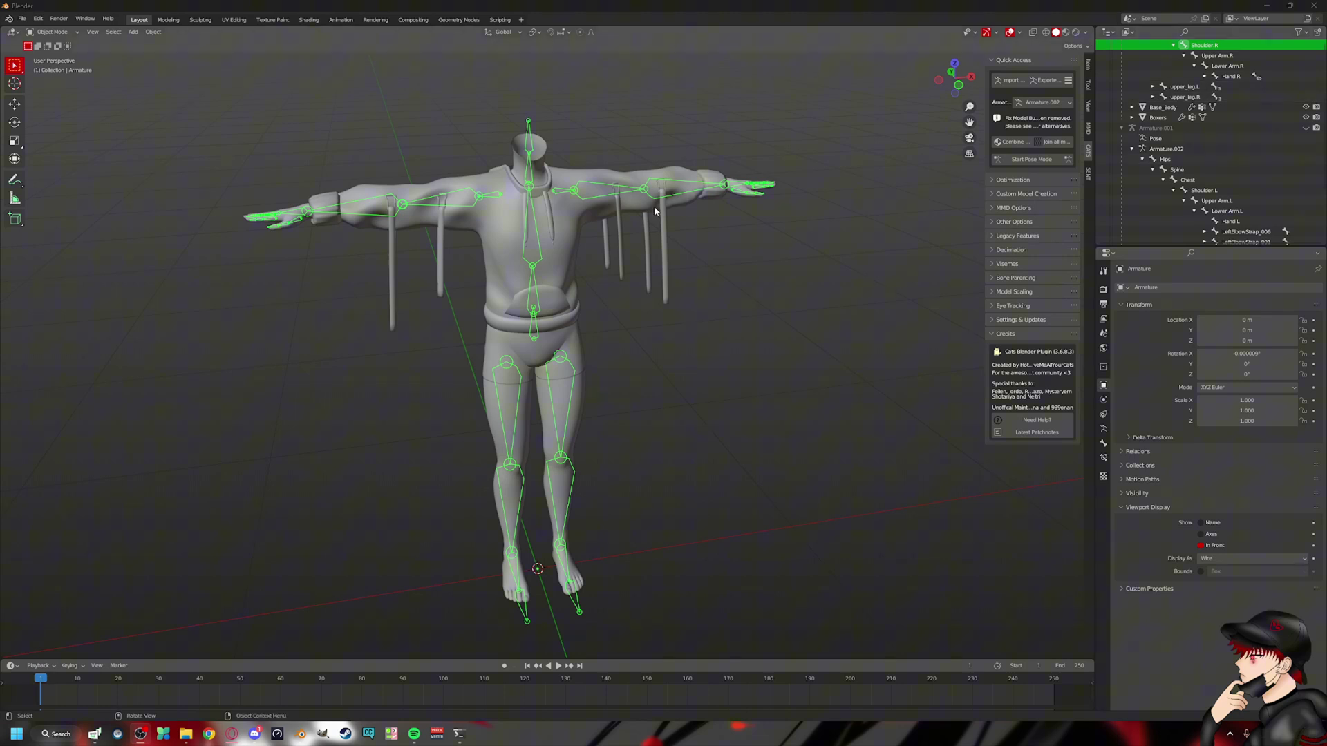
middle_drag(654, 210, 646, 196)
scroll(1224, 146, up, 5)
scroll(1252, 152, down, 5)
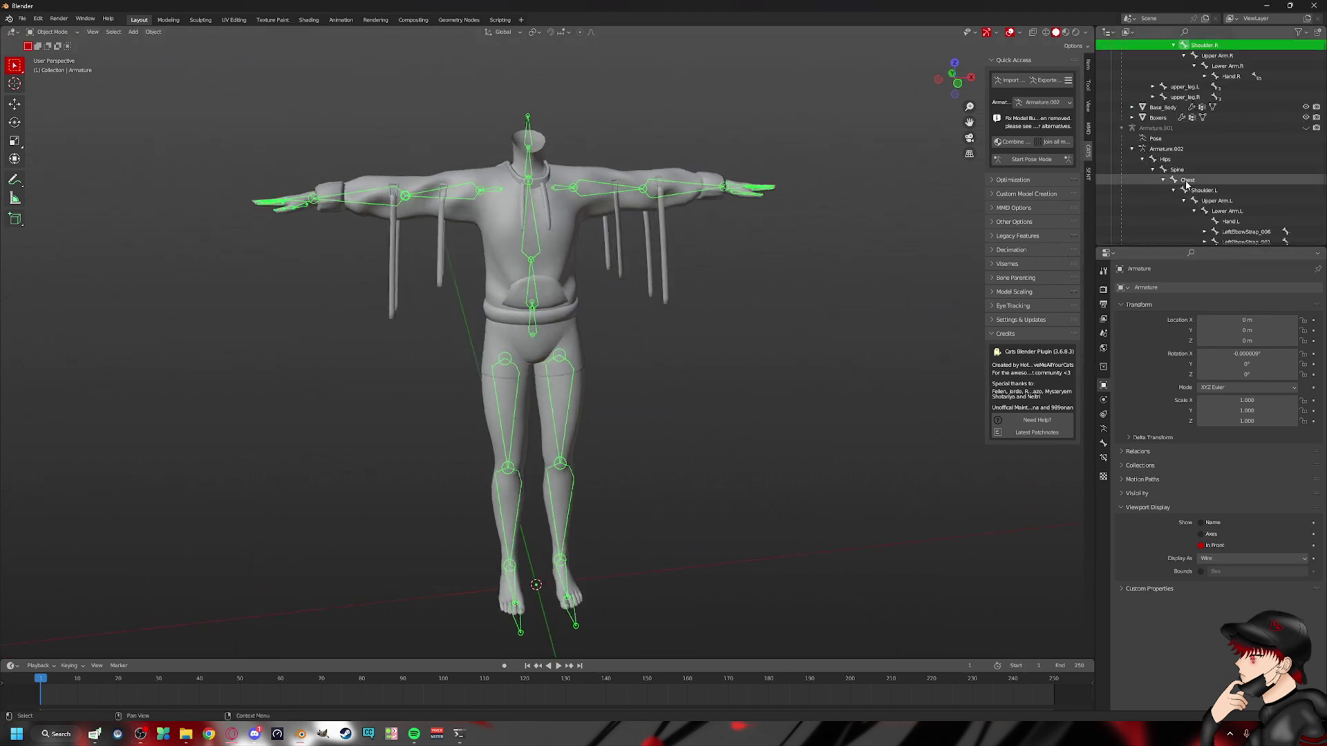
scroll(1190, 181, down, 4)
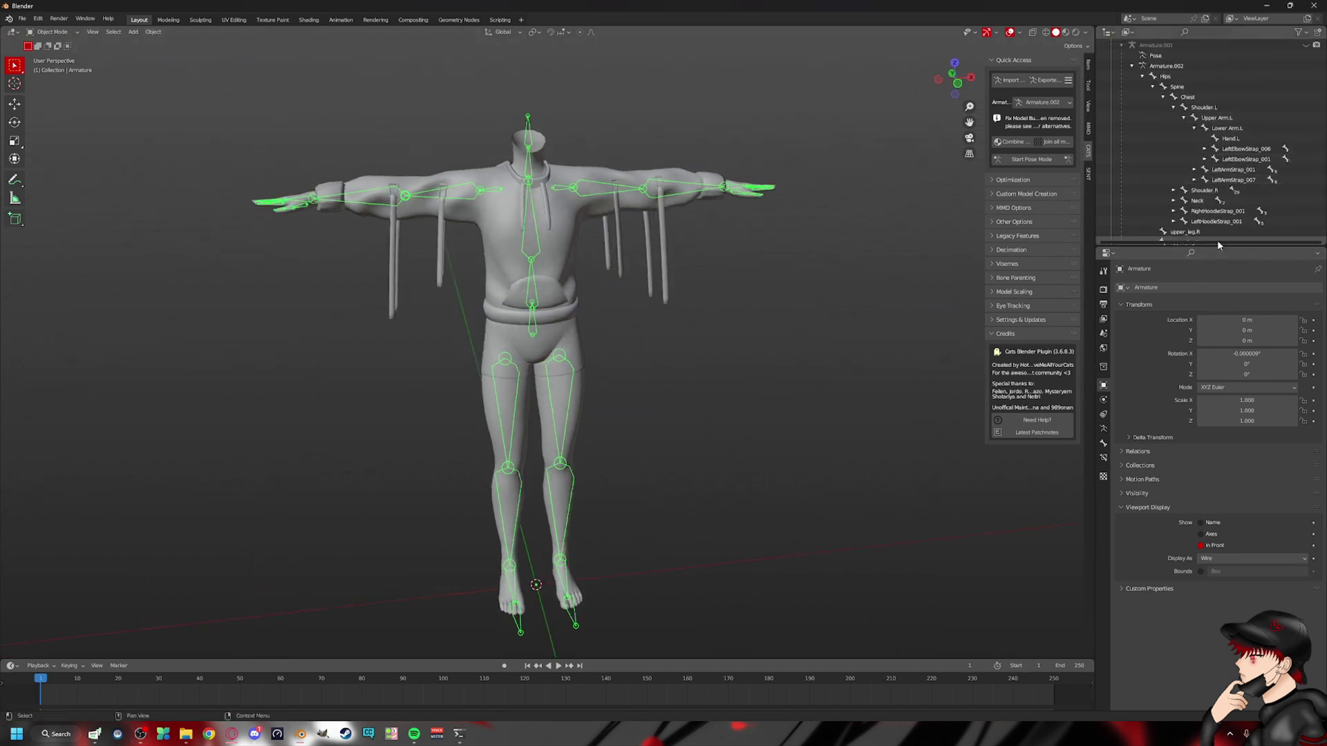
Expand the Neck and Head bones of the hoodie armature and the body armature's Neck to compare them.
click(1173, 200)
scroll(1204, 195, up, 1)
scroll(1187, 228, down, 1)
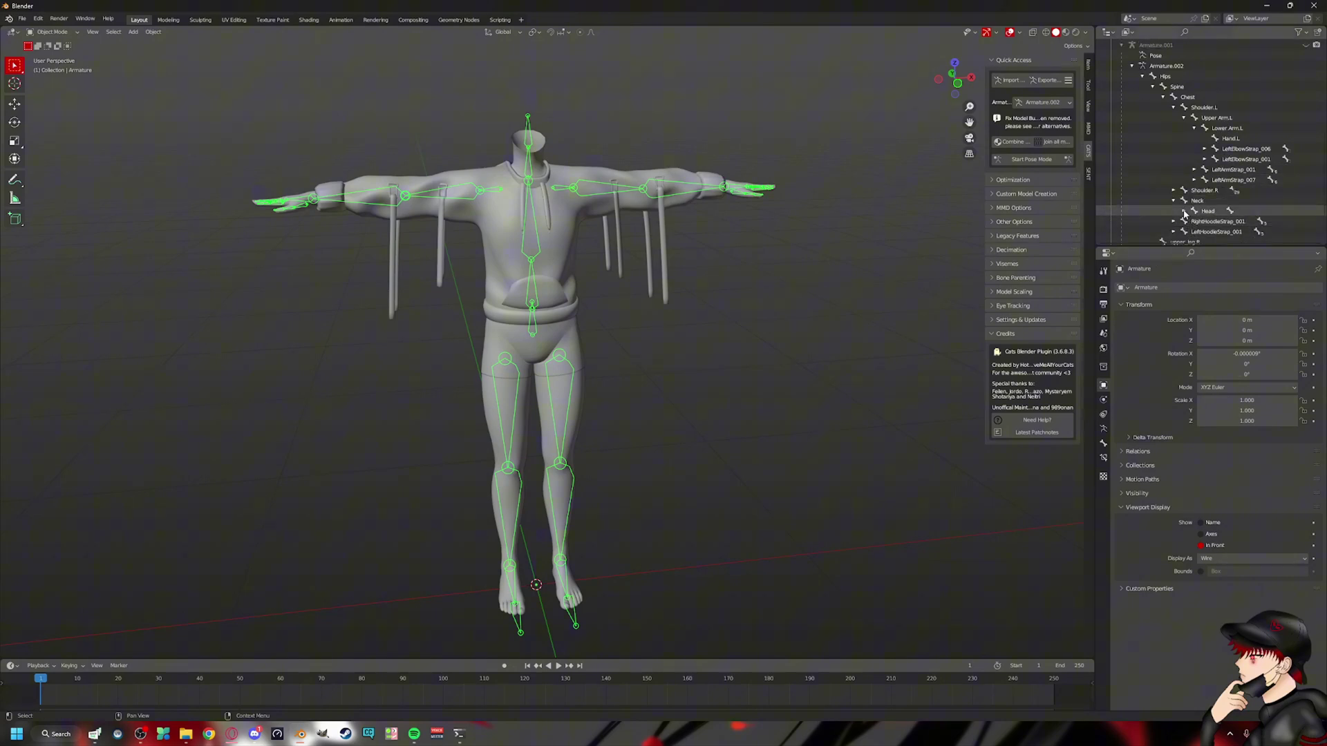
click(1184, 212)
scroll(1174, 111, up, 6)
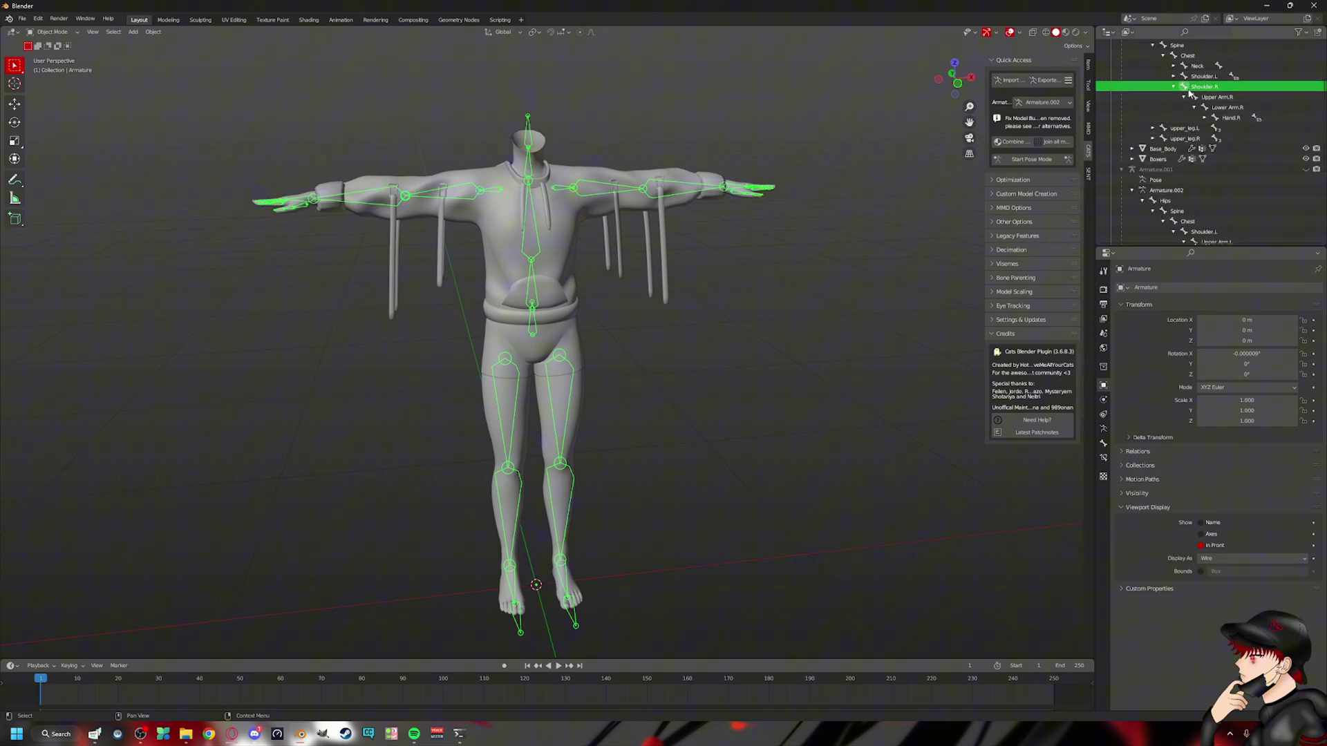
scroll(1187, 90, up, 3)
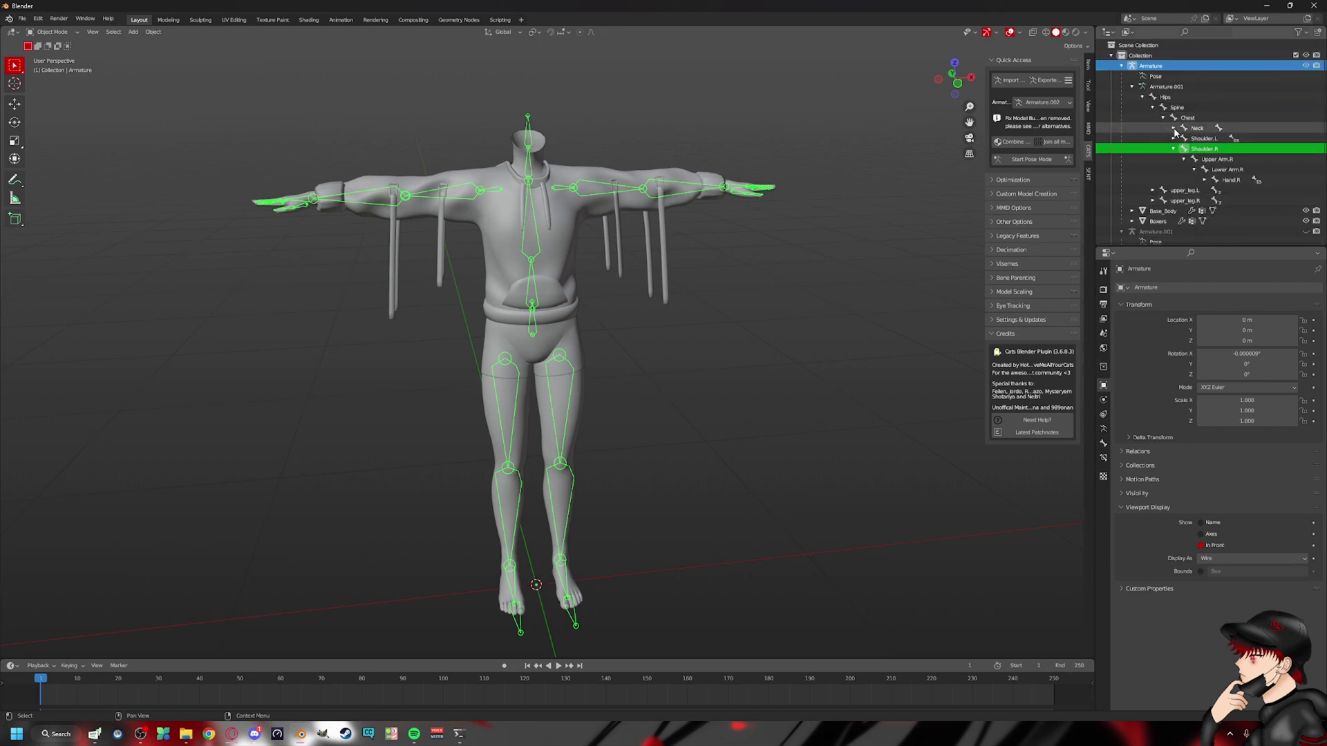
click(1174, 130)
scroll(1214, 159, down, 12)
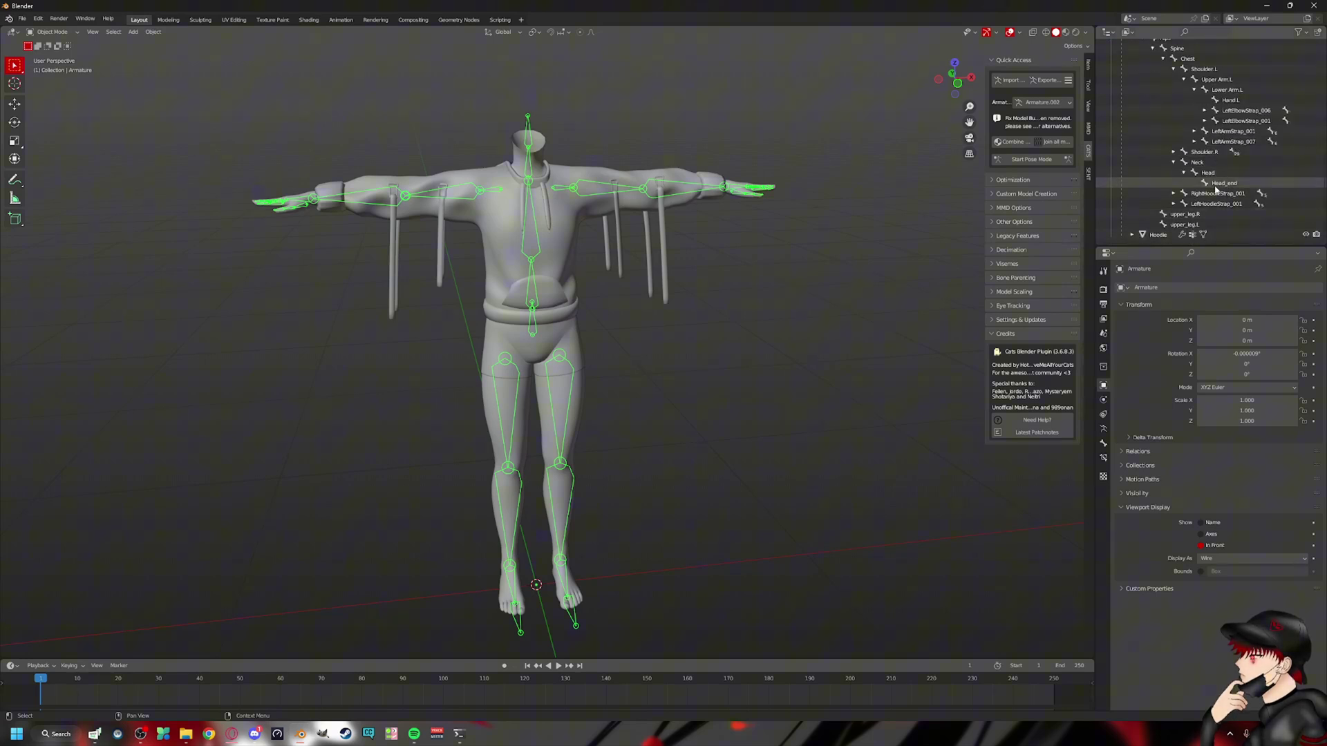
Select the hoodie's armature, Armature.001, and make it visible in the viewport.
click(1223, 182)
middle_drag(816, 207, 737, 181)
scroll(1227, 179, down, 5)
click(1227, 172)
click(1306, 173)
scroll(823, 197, up, 2)
middle_drag(815, 195, 677, 160)
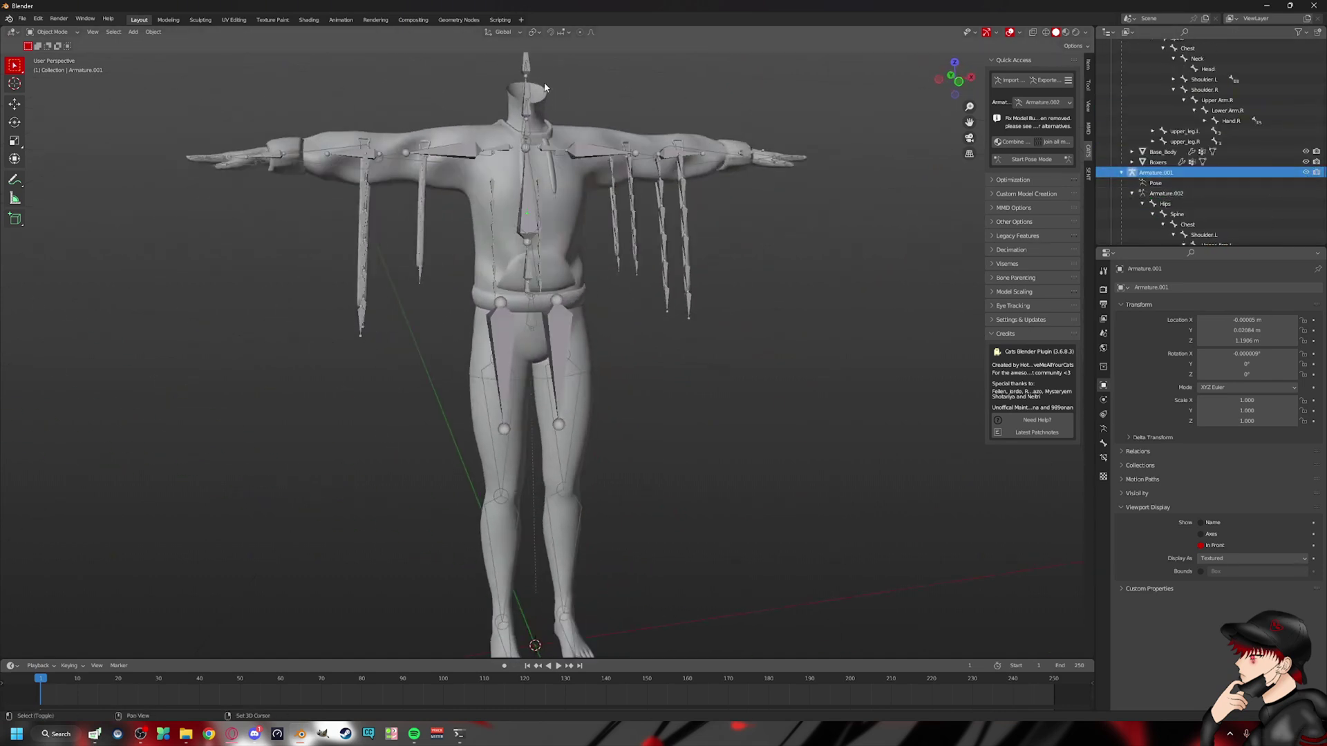
Delete the hoodie armature's Head_end bone in Edit Mode and return to Object Mode.
shift+middle_drag(545, 102, 555, 179)
click(539, 142)
click(50, 33)
click(52, 56)
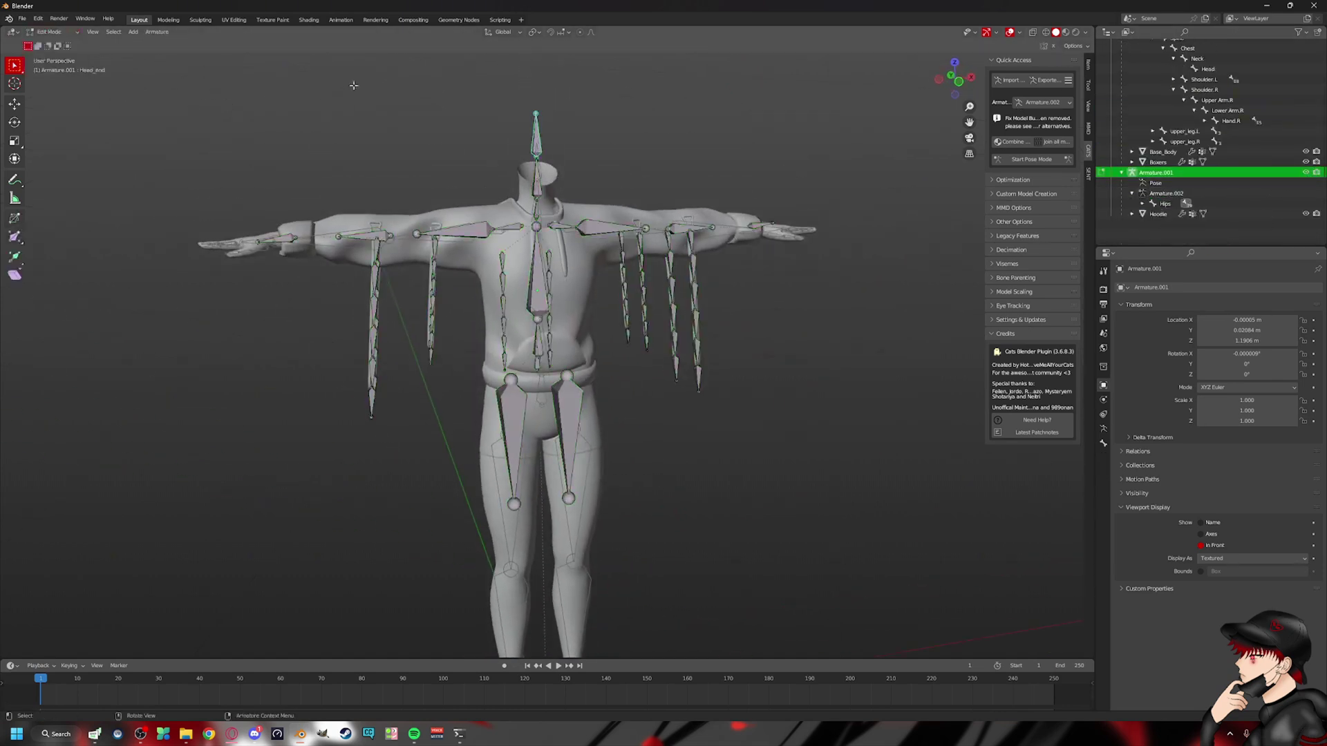
key(Delete)
click(52, 32)
click(51, 44)
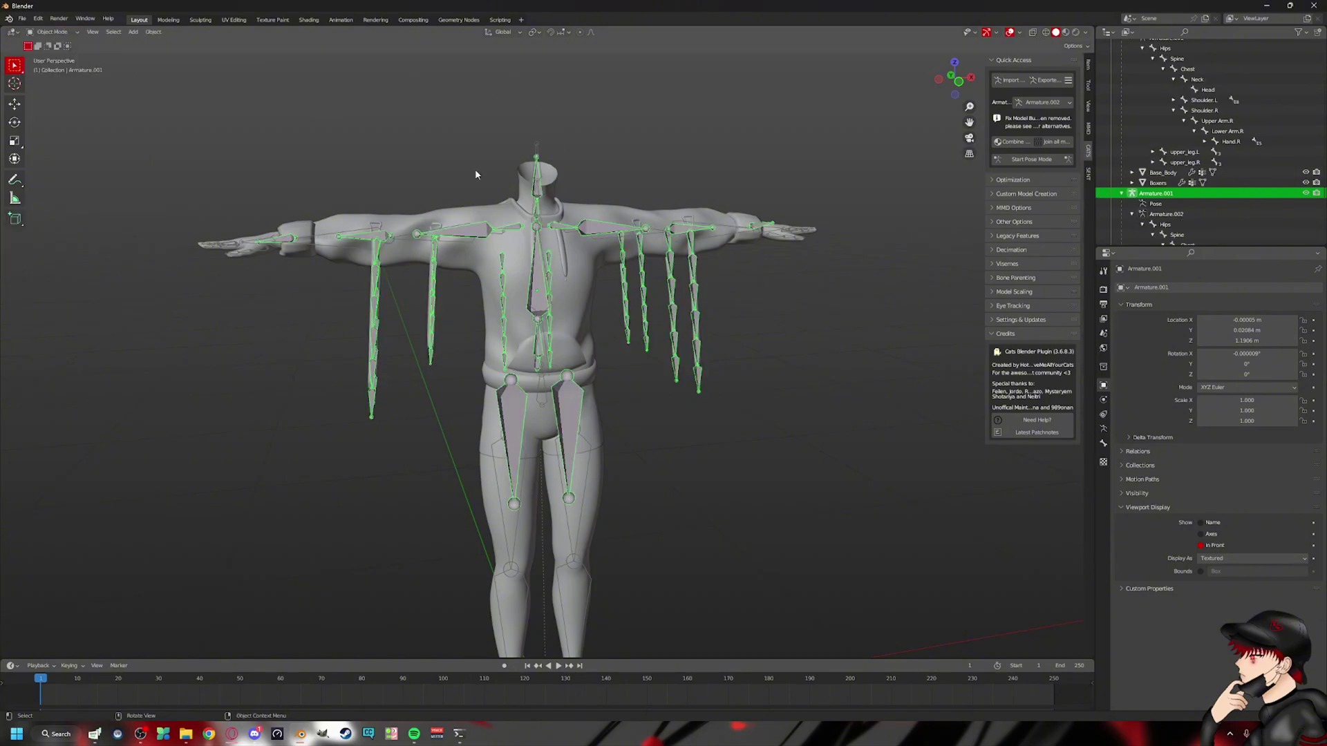
Merge the hoodie's armature into the base body armature with Cats' Merge Armatures, using the Merge All Bones option.
click(1028, 195)
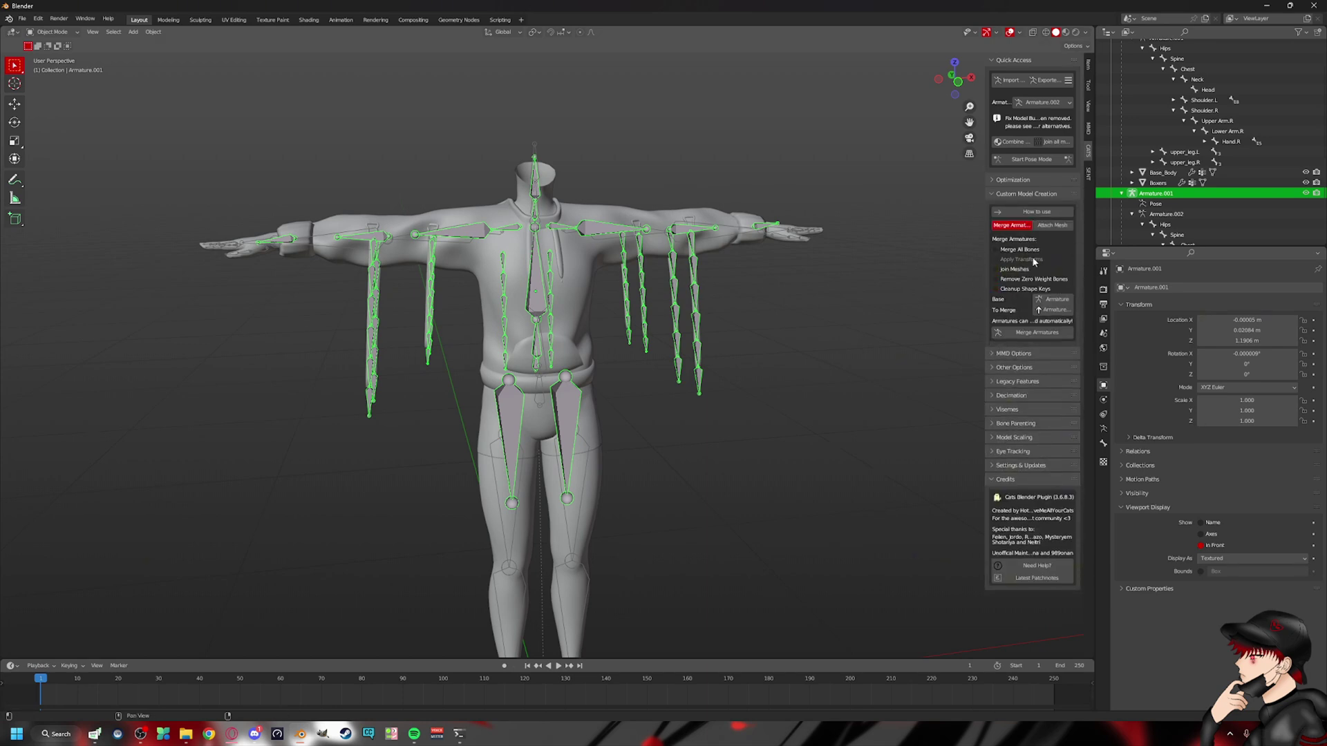
click(1027, 250)
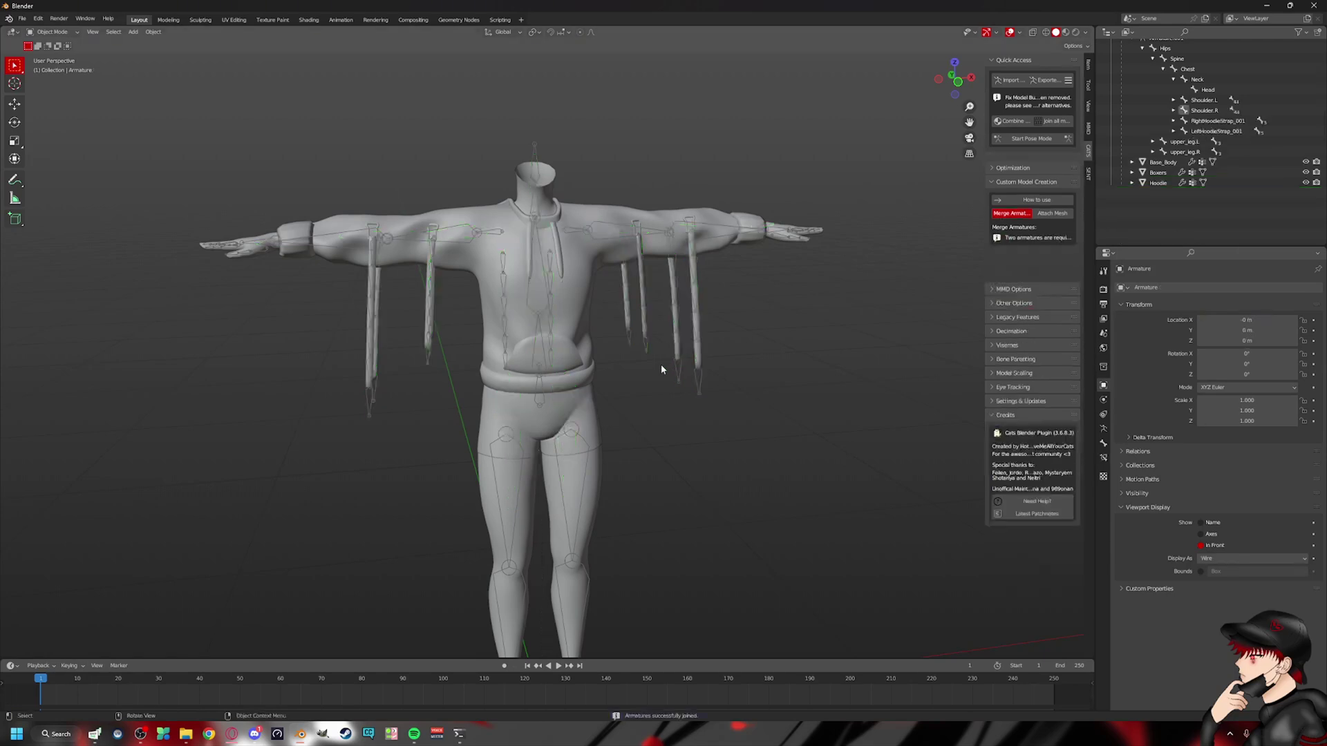
Start Pose Mode on the merged armature, test-rotate the left upper arm bone and undo the rotation.
click(1029, 141)
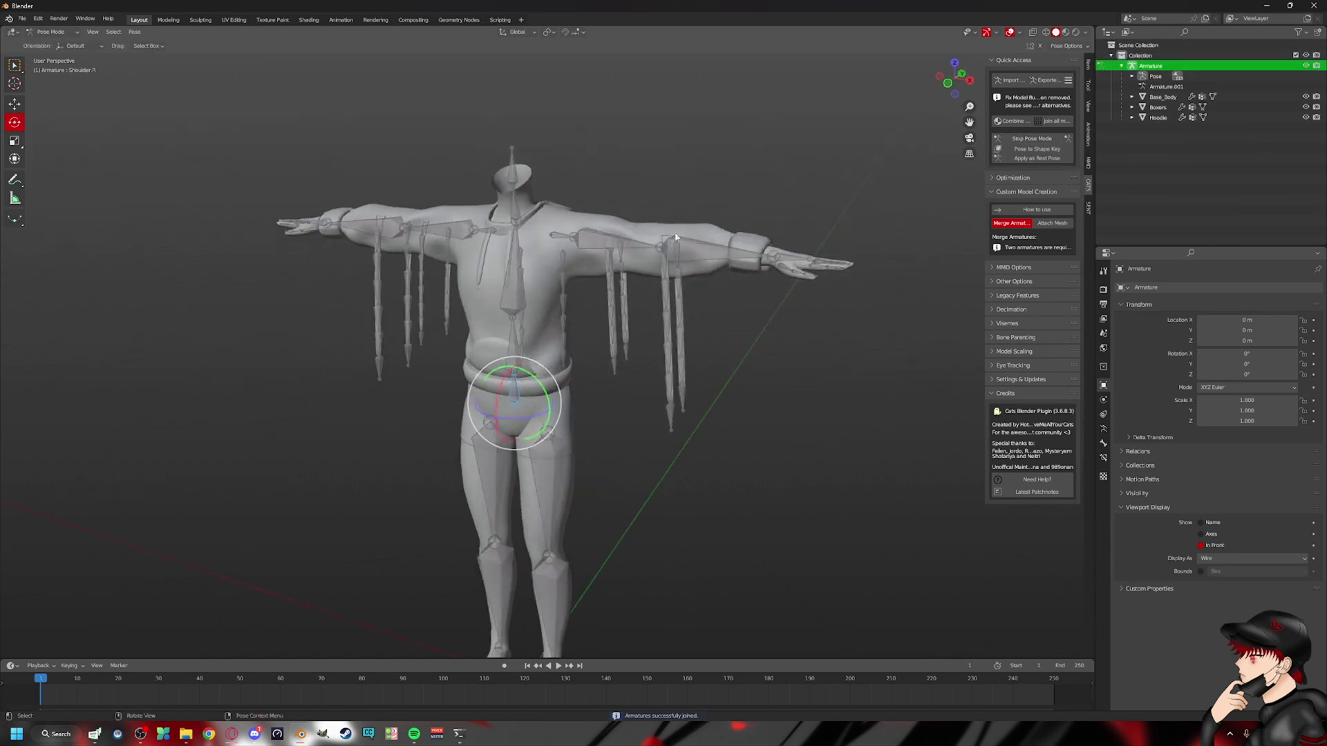
click(614, 237)
drag(605, 242, 691, 201)
middle_drag(691, 201, 607, 259)
mouse_move(607, 259)
mouse_down()
mouse_move(634, 229)
mouse_move(628, 256)
mouse_up()
key(ctrl+z)
Test-rotate the LeftArmStrap_001 bone to check how the hoodie strap deforms, and stop Pose Mode.
mouse_move(690, 251)
middle_down()
mouse_move(631, 296)
mouse_move(681, 243)
mouse_move(701, 263)
middle_up()
click(659, 219)
drag(686, 190, 687, 193)
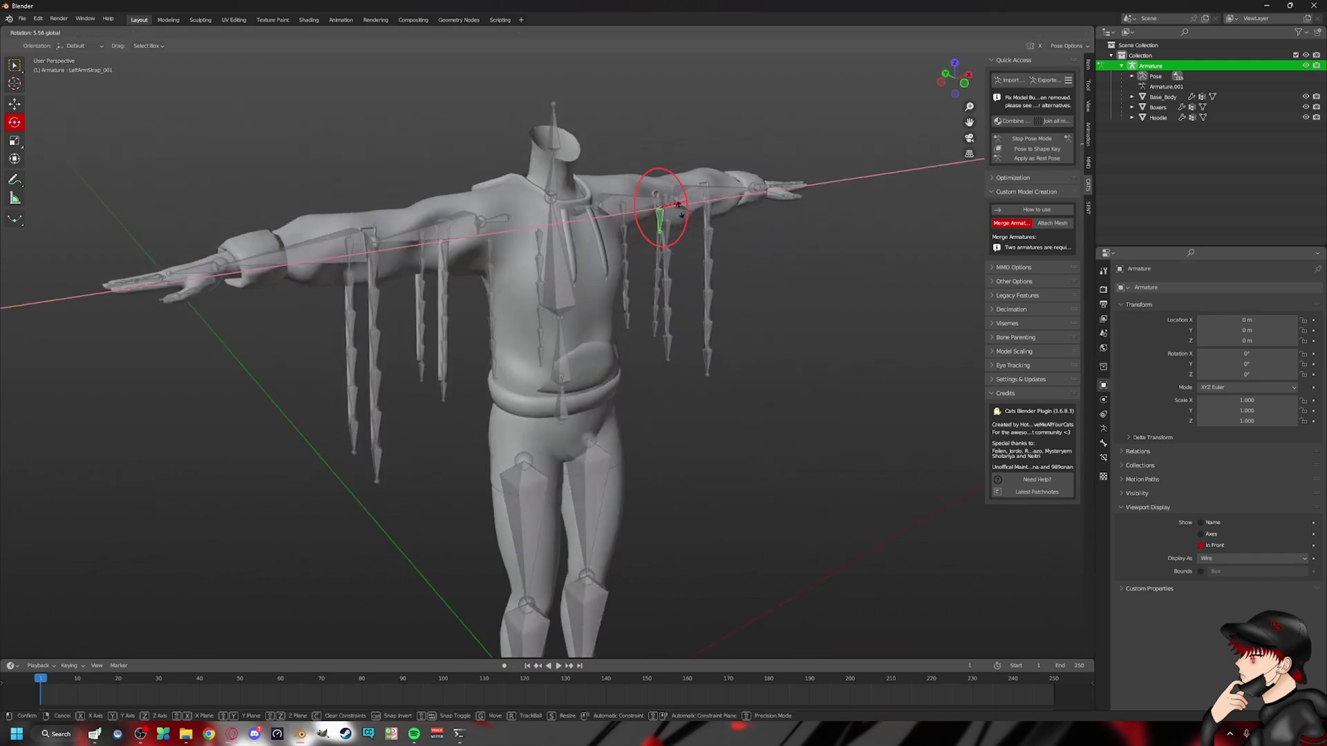
drag(675, 101, 673, 102)
middle_drag(674, 102, 495, 144)
drag(496, 143, 584, 205)
middle_drag(584, 214, 785, 245)
middle_drag(968, 204, 910, 194)
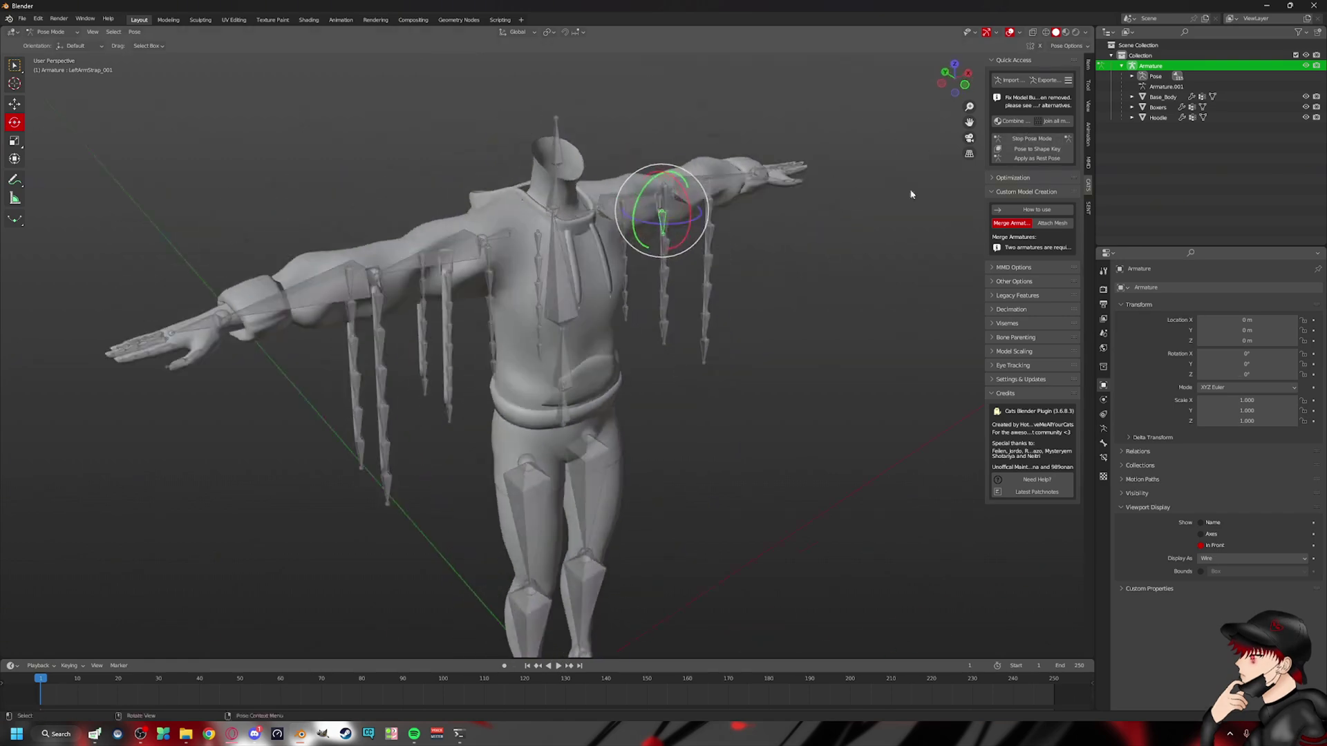
click(1025, 139)
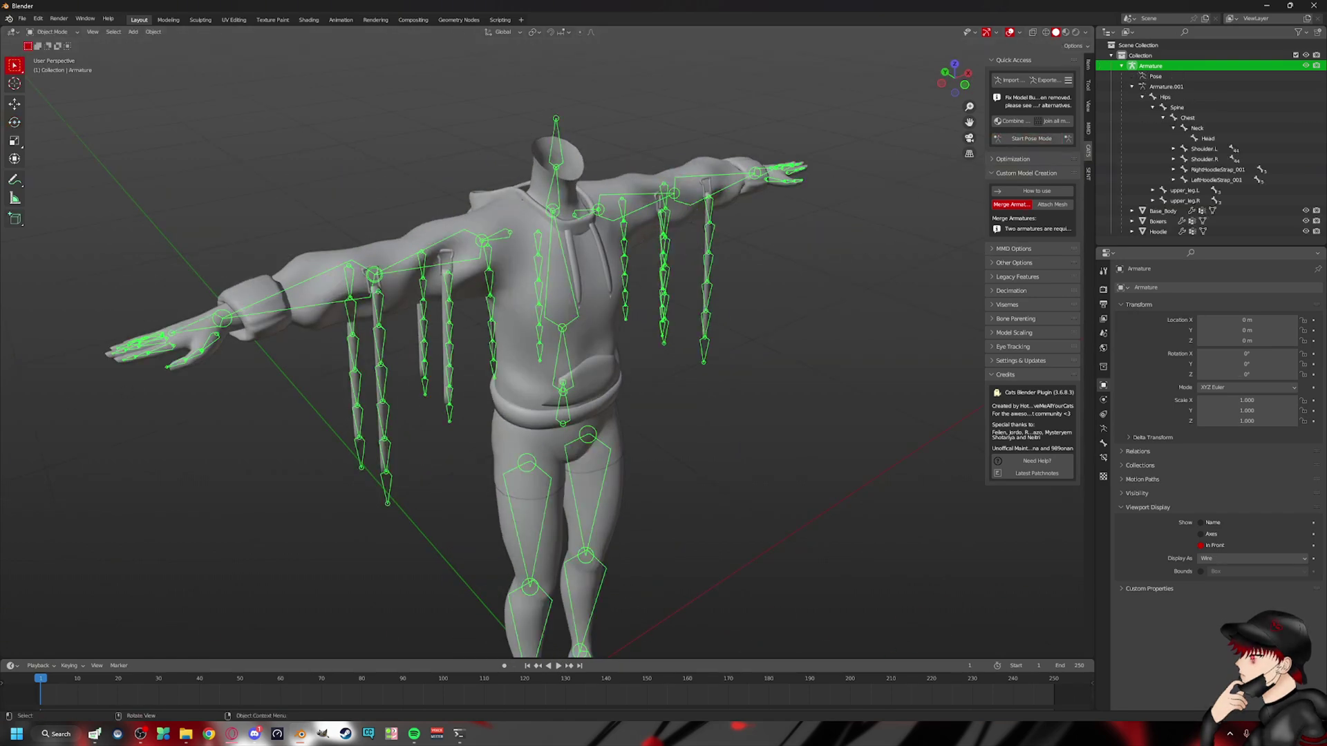